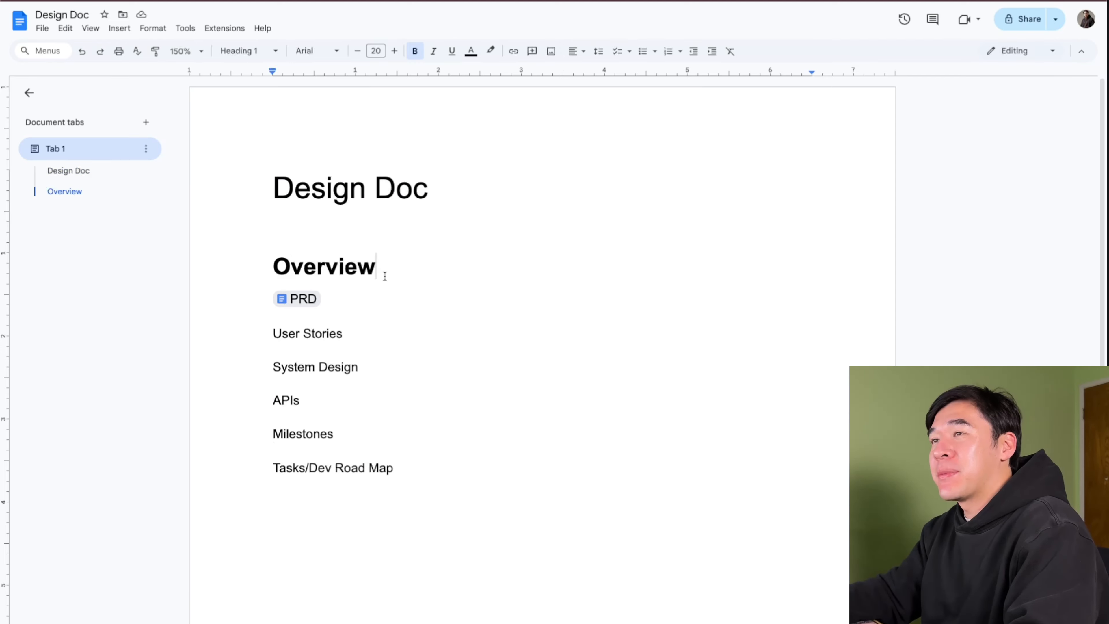
# Step: Highlight the three numbered user stories in the Design Doc for review
pyautogui.moveTo(305, 306)
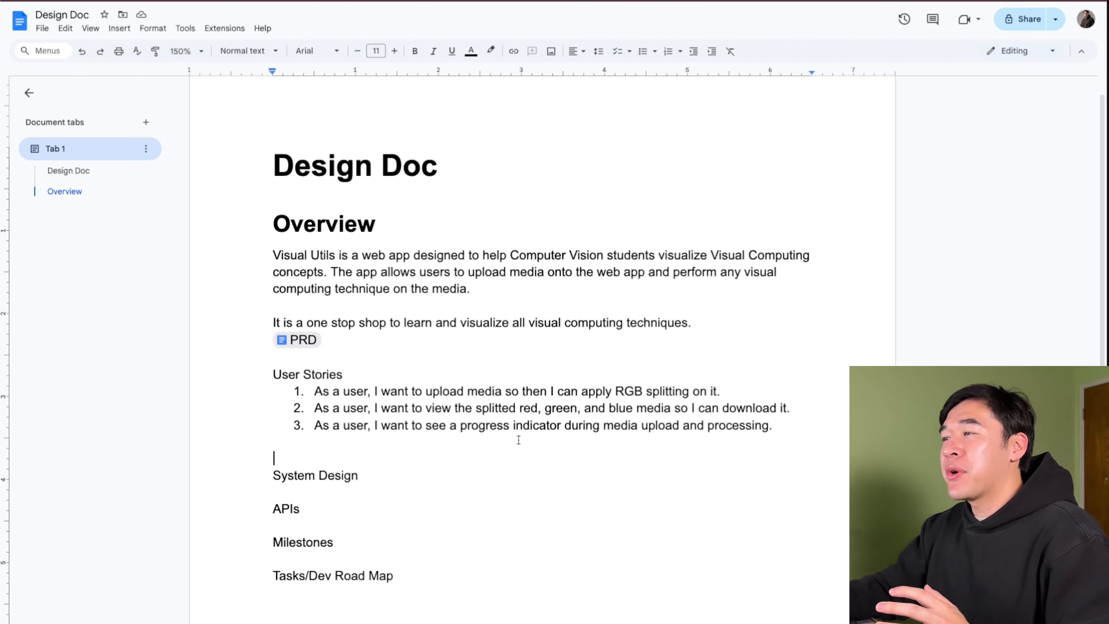
pyautogui.moveTo(796, 432); pyautogui.dragTo(288, 397)
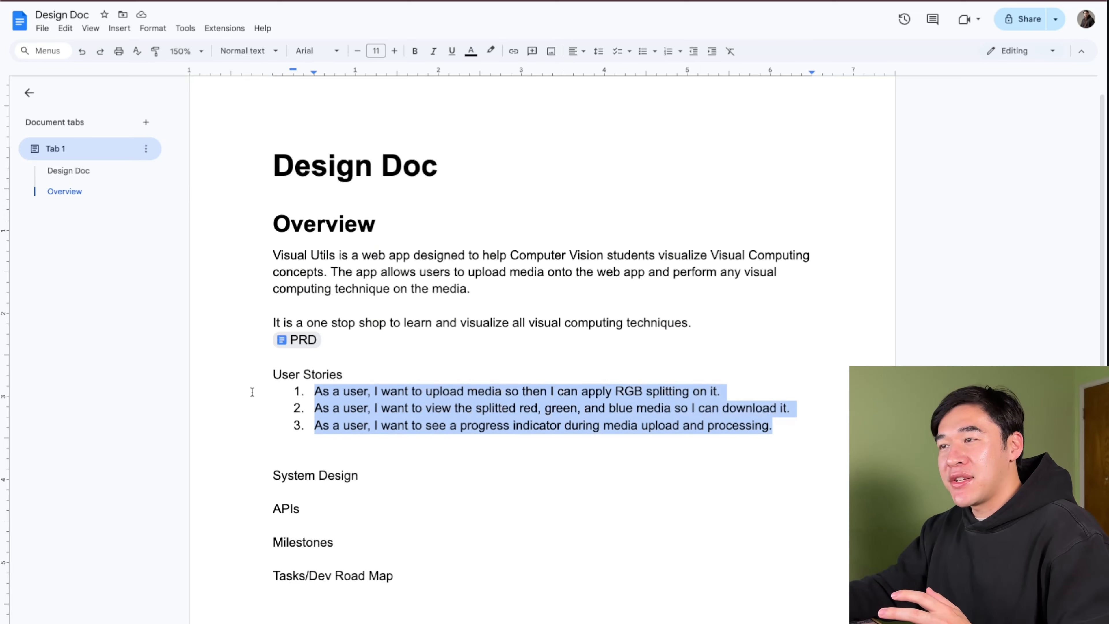
pyautogui.click(537, 490)
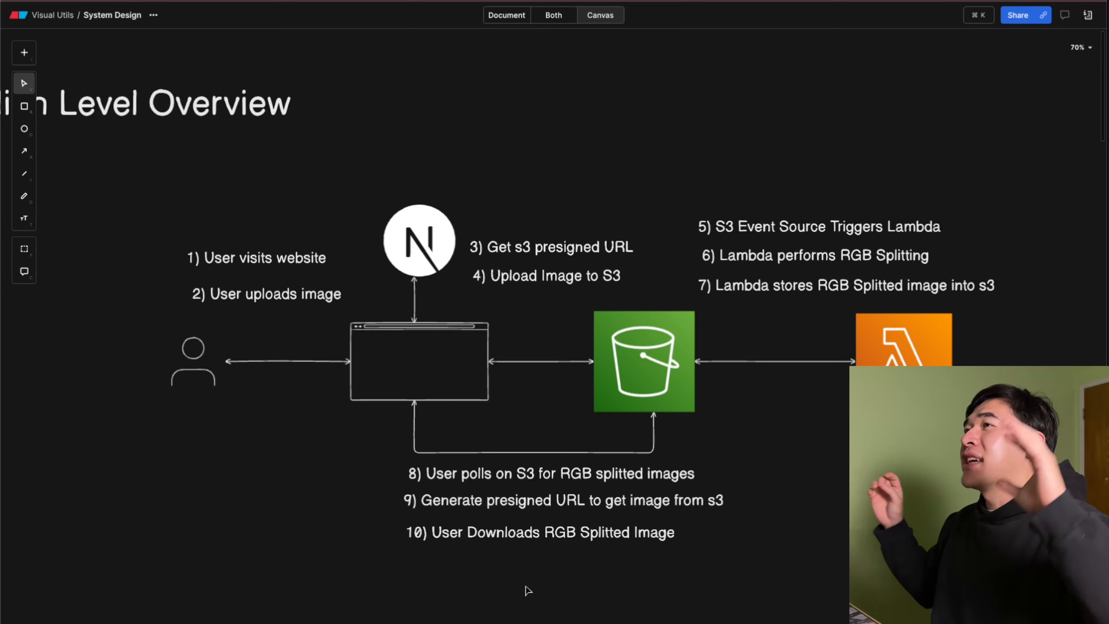
# Step: Capture the High Level Overview diagram as a screenshot and bring it into the System Design section of the Design Doc
pyautogui.moveTo(119, 588); pyautogui.dragTo(1031, 160)
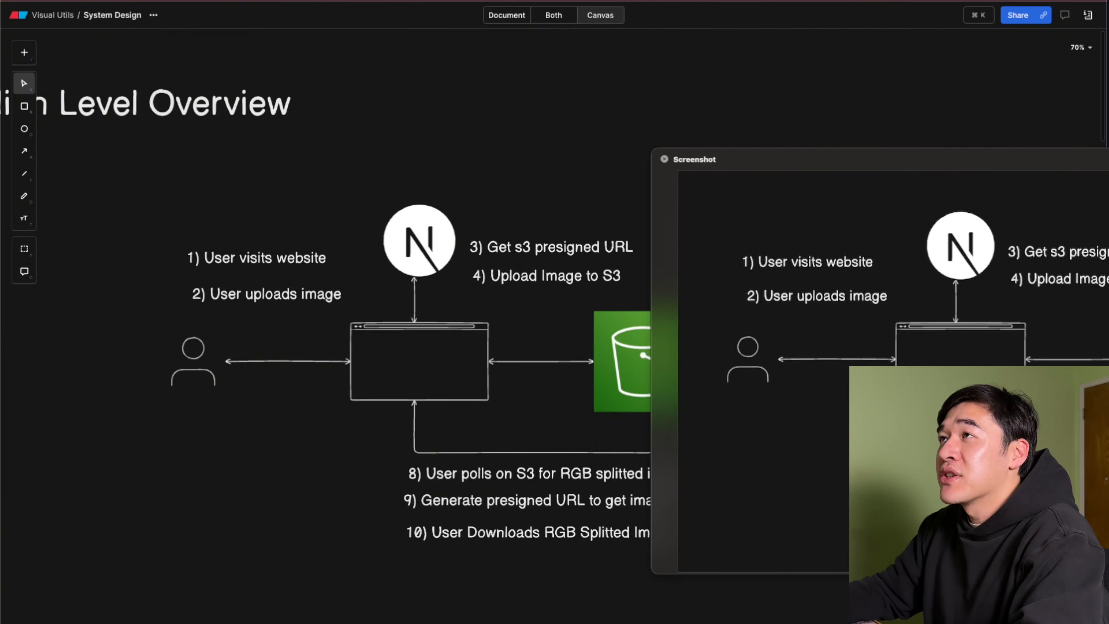
pyautogui.hotkey('ctrl', 'Tab')
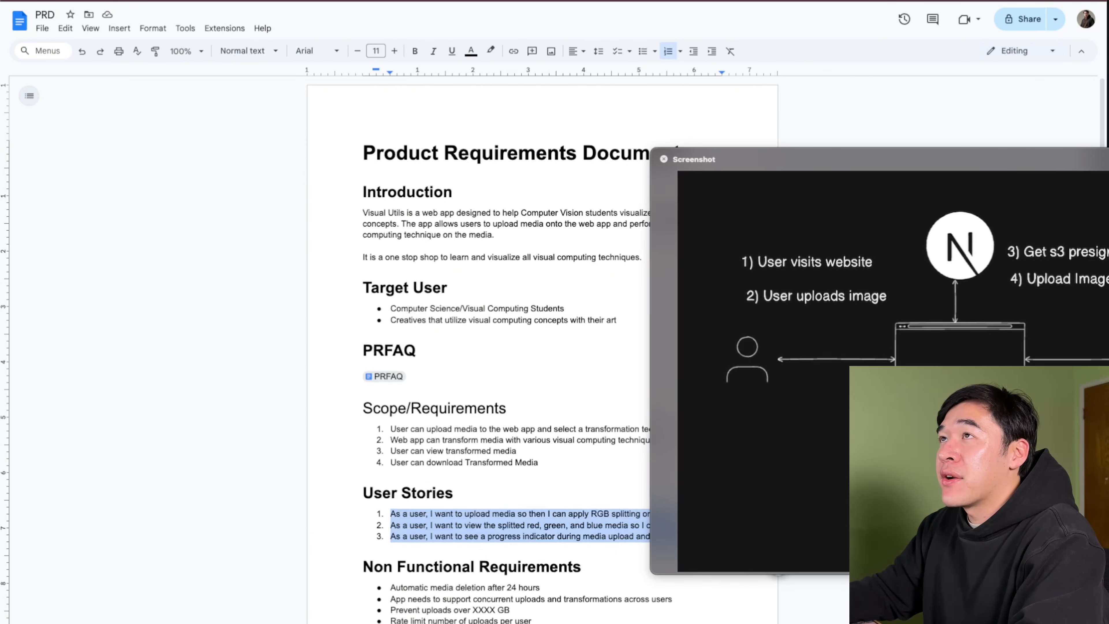
pyautogui.hotkey('ctrl', 'Tab')
# Step: Insert blank lines above the System Design heading and paste a copy of that heading there for a new section
pyautogui.tripleClick(348, 324)
pyautogui.hotkey('ctrl', 'c')
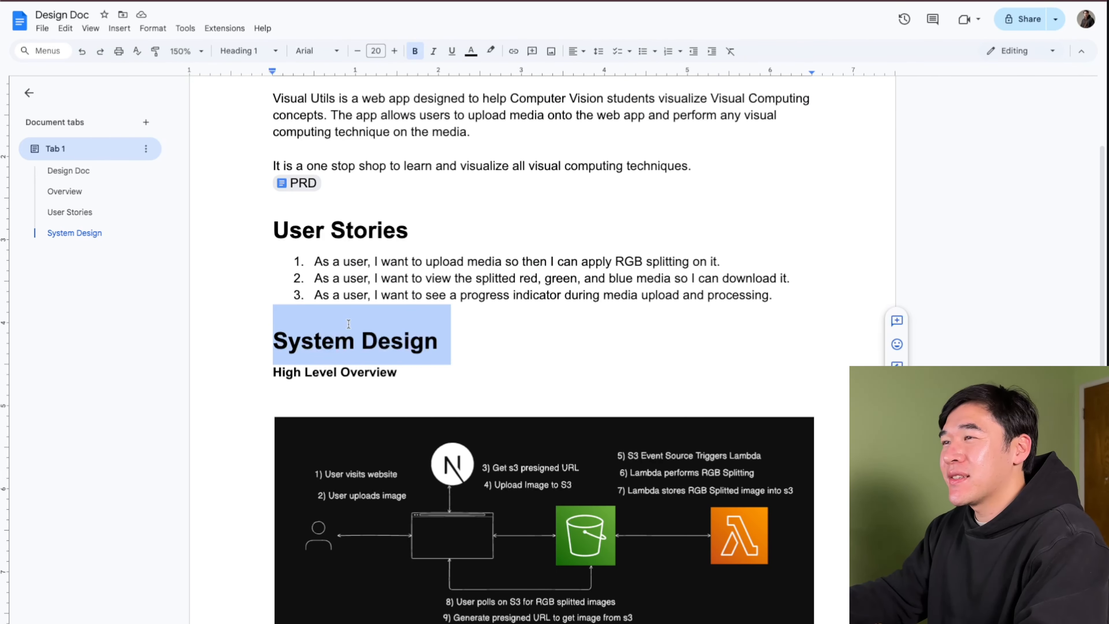
pyautogui.click(596, 326)
pyautogui.press('super+Left')
pyautogui.press('Return')
pyautogui.press('Return')
pyautogui.press('Up')
pyautogui.press('Up')
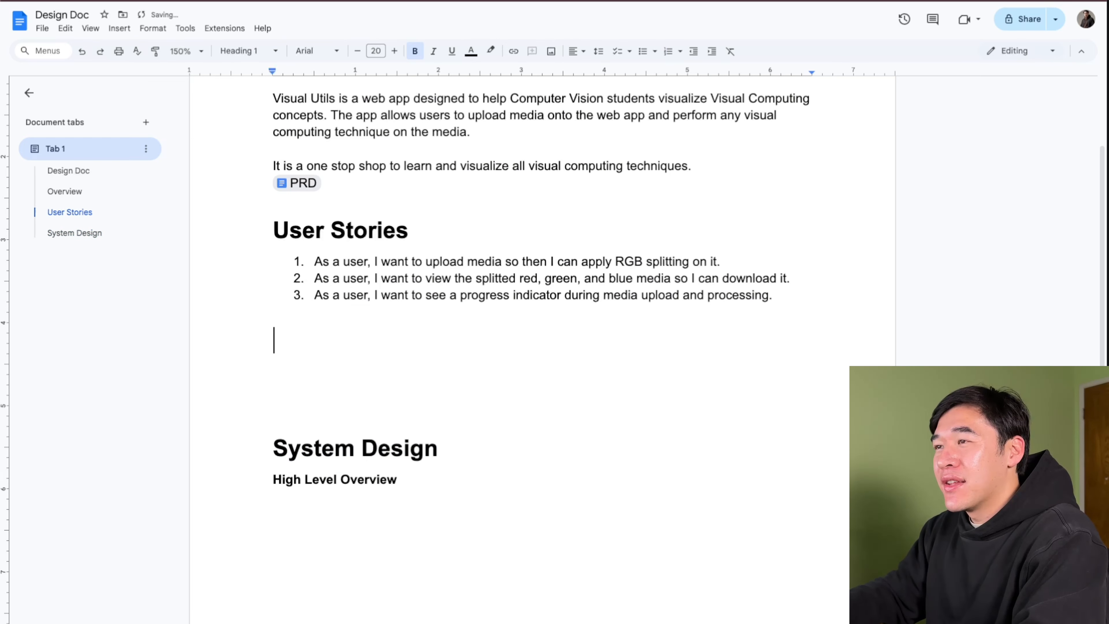
pyautogui.hotkey('ctrl', 'v')
# Step: Switch to the System Design canvas in Eraser and examine the Tech Stack diagram up close
pyautogui.hotkey('ctrl', 'Tab')
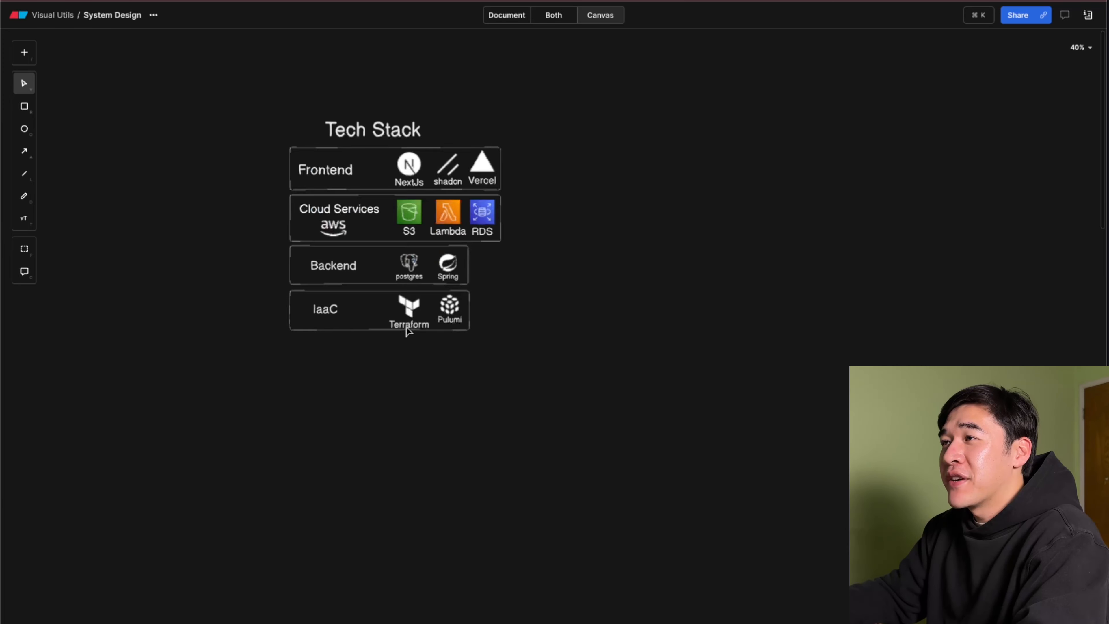
pyautogui.scroll(5, 406, 327)
pyautogui.scroll(10, 405, 330)
pyautogui.scroll(-4, 327, 465)
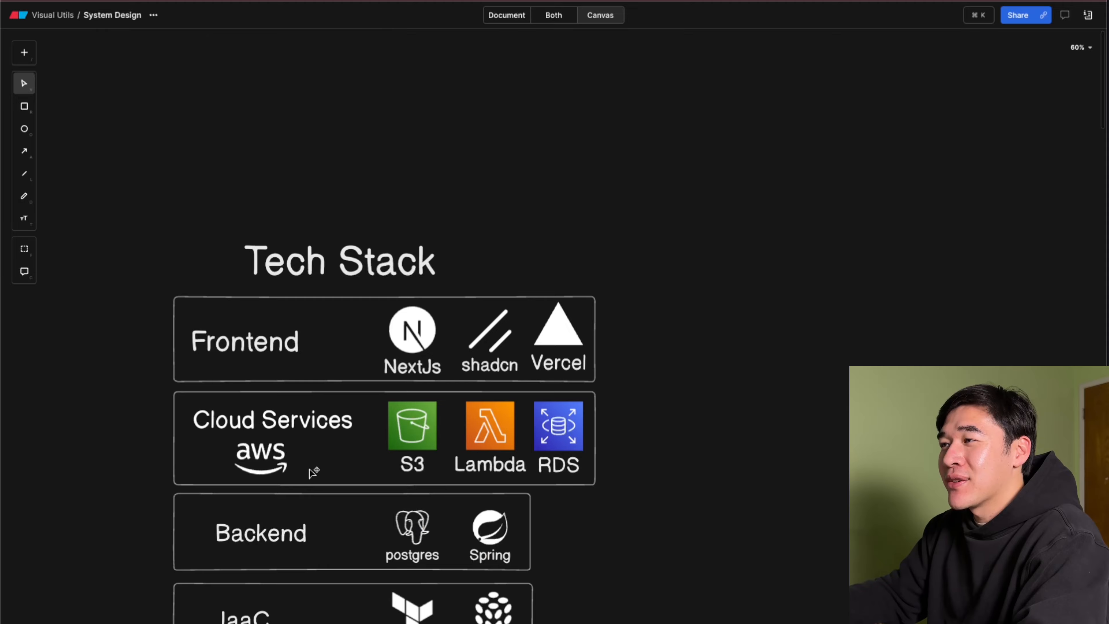
pyautogui.scroll(2, 313, 472)
pyautogui.scroll(-2, 314, 483)
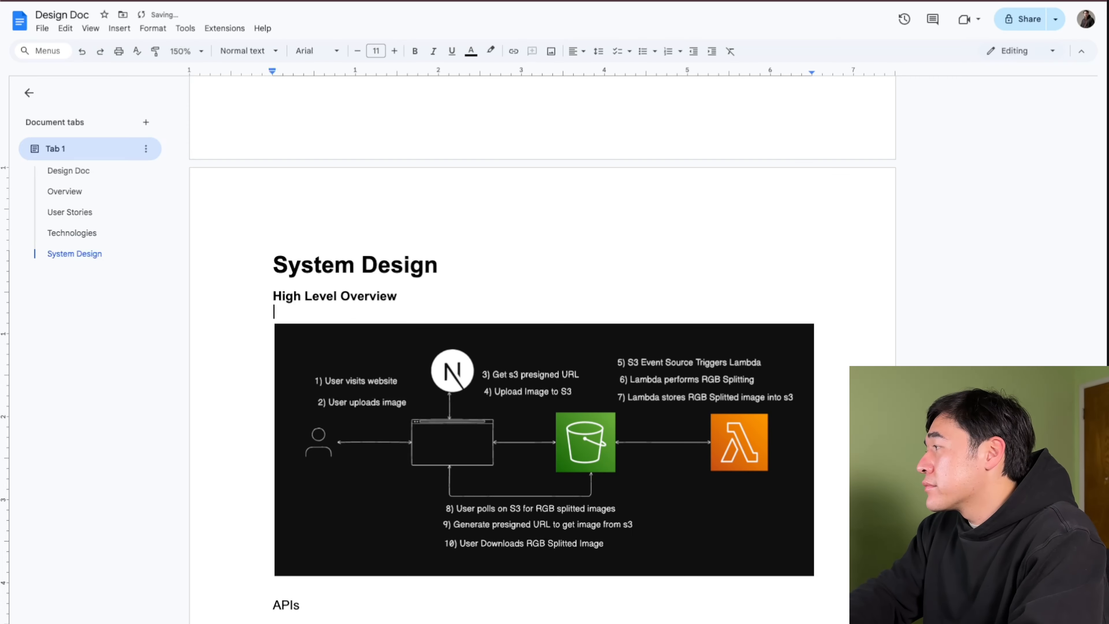
# Step: Write the High Level Overview text on NextJS, S3 and Lambda, the three focus functionalities, and the initial release without user authentication
pyautogui.write("To create a web app that users will interact with, we'll be utilizing NextJS as our Frontend Framework. We also want to leverage S3 to store user uploads and utilize Lambda's to process these images.")
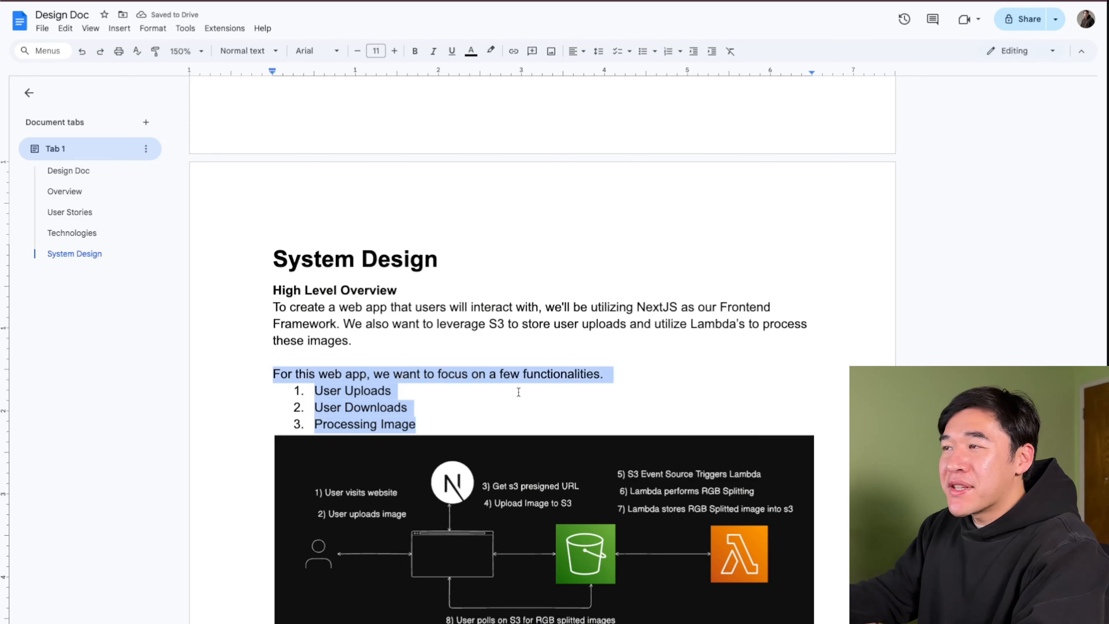
pyautogui.click(546, 398)
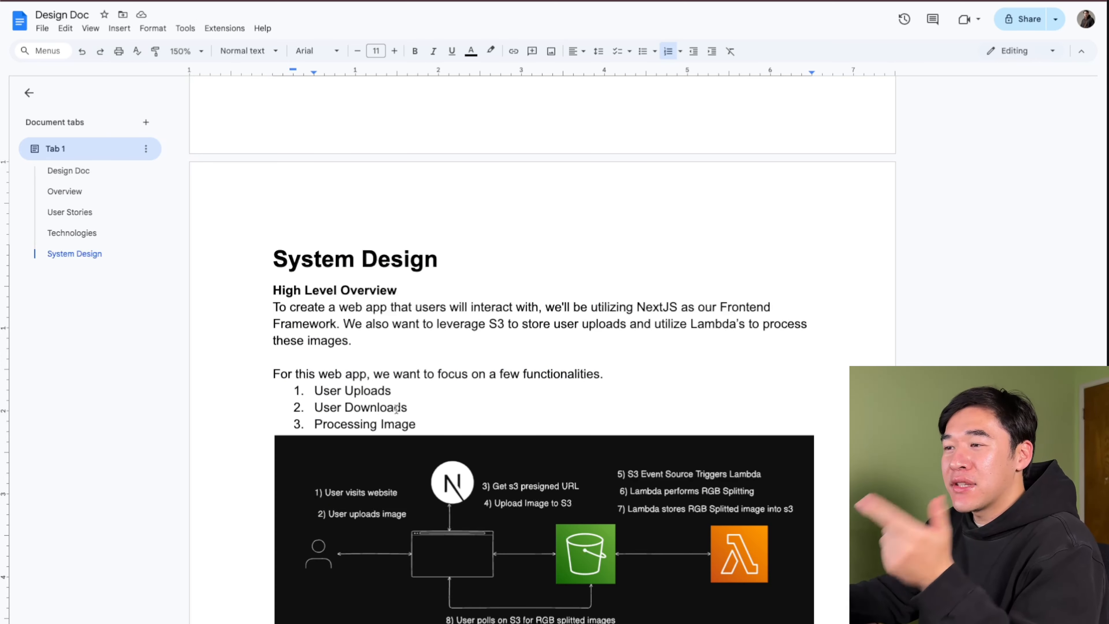
pyautogui.scroll(-1, 455, 390)
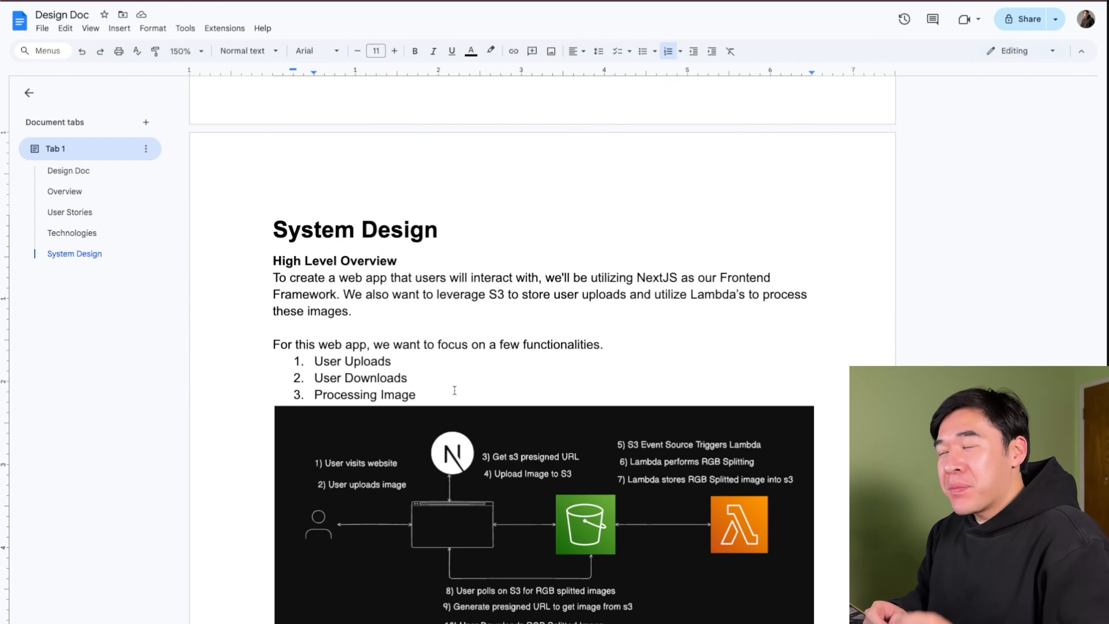
pyautogui.click(455, 390)
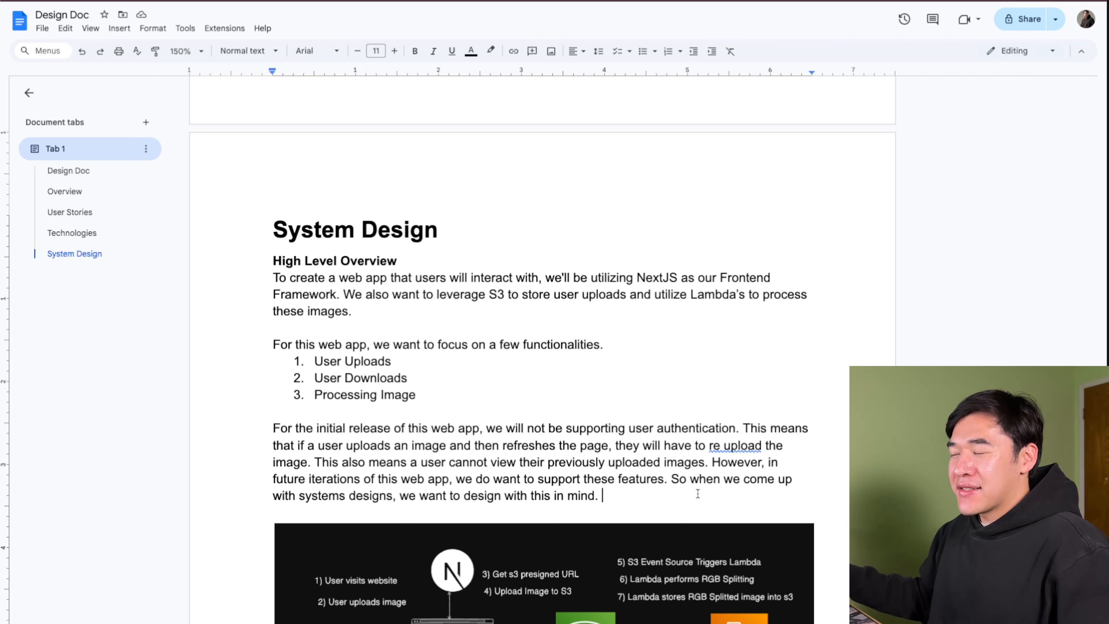
# Step: Replace the unfinished "If" under User Upload Workflow with a paragraph on appending a UUID to file names for unique objectKeys in S3
pyautogui.scroll(-2, 698, 493)
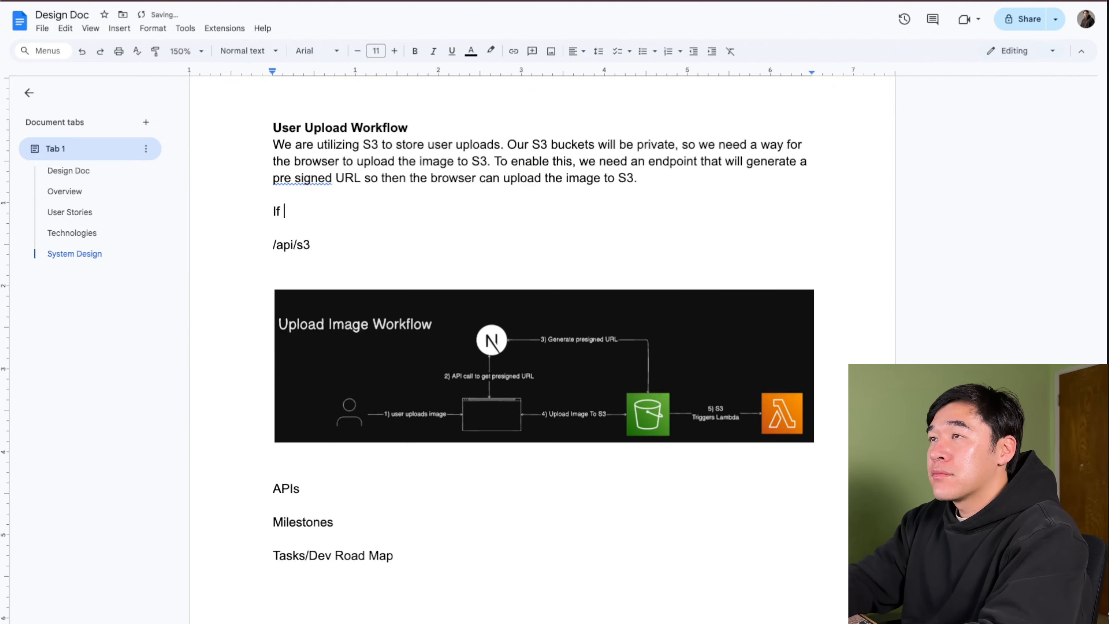
pyautogui.press('BackSpace')
pyautogui.press('BackSpace')
pyautogui.press('BackSpace')
pyautogui.write('We need to prevent the use case where if two users uploads an image with the same file name, we want to store the image in S3 with unique objectKeys. Whenever')
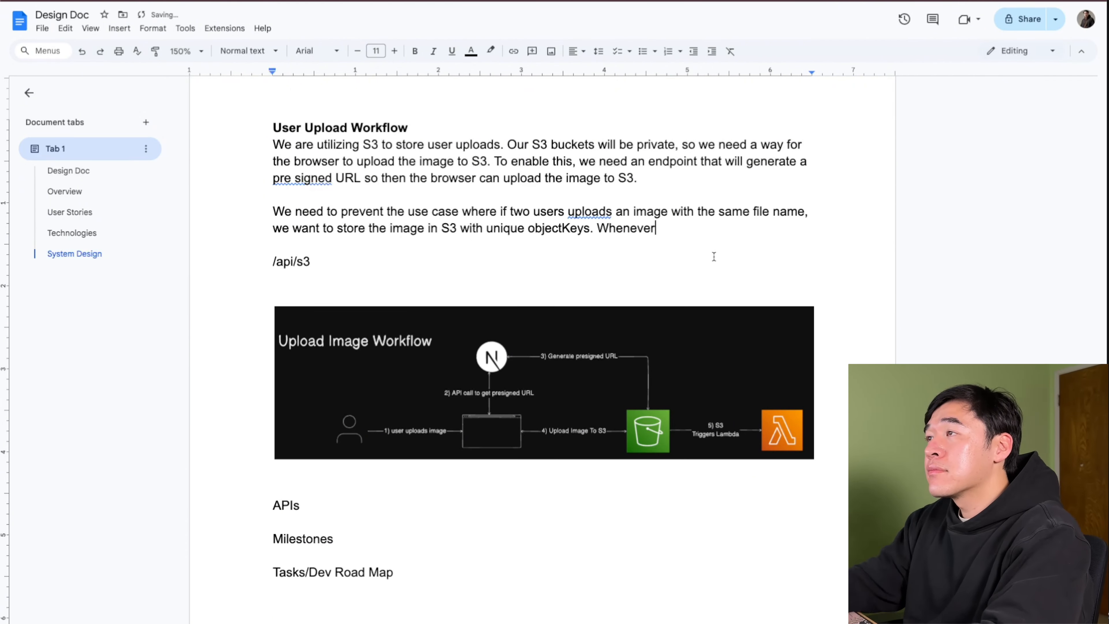
pyautogui.write(" a user uploads an image, we want to append an UUID to the file name. This will ensure that objectKeys won't collide with each other in S3.API")
# Step: Add the line "Object Key Naming: fileName_{UUID}" below the unique objectKeys paragraph
pyautogui.press('Return')
pyautogui.press('Return')
pyautogui.press('Return')
pyautogui.write('Object Key Naming: fileName_{UUID')
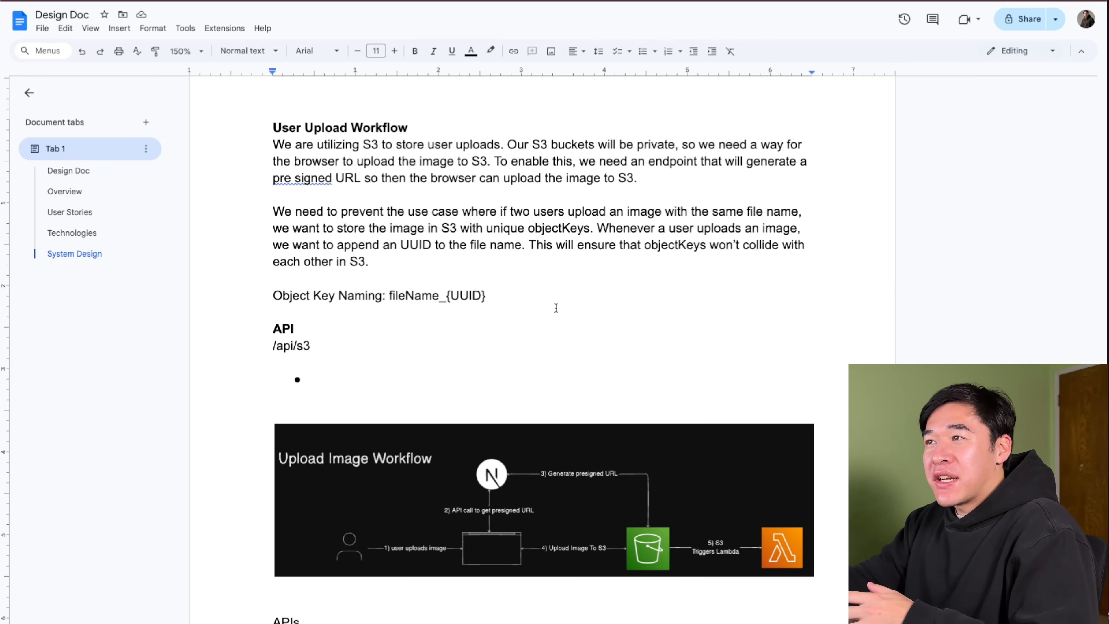
# Step: Review the unique objectKeys explanation and the API steps in the User Upload Workflow section
pyautogui.moveTo(555, 307); pyautogui.dragTo(168, 206)
pyautogui.click(636, 257)
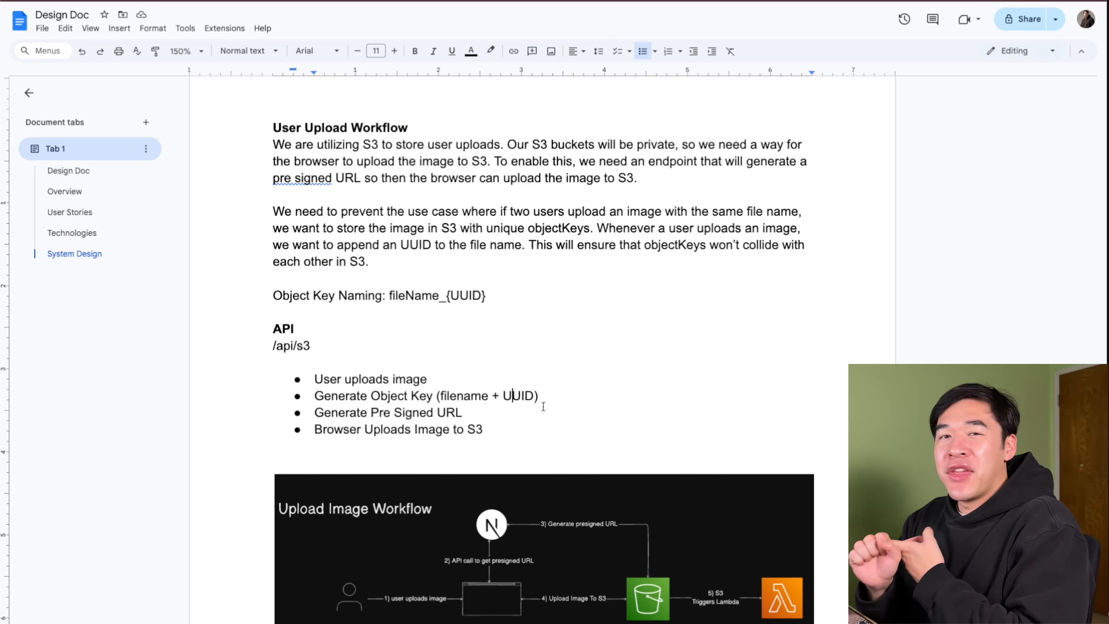
pyautogui.scroll(-5, 543, 407)
pyautogui.click(338, 477)
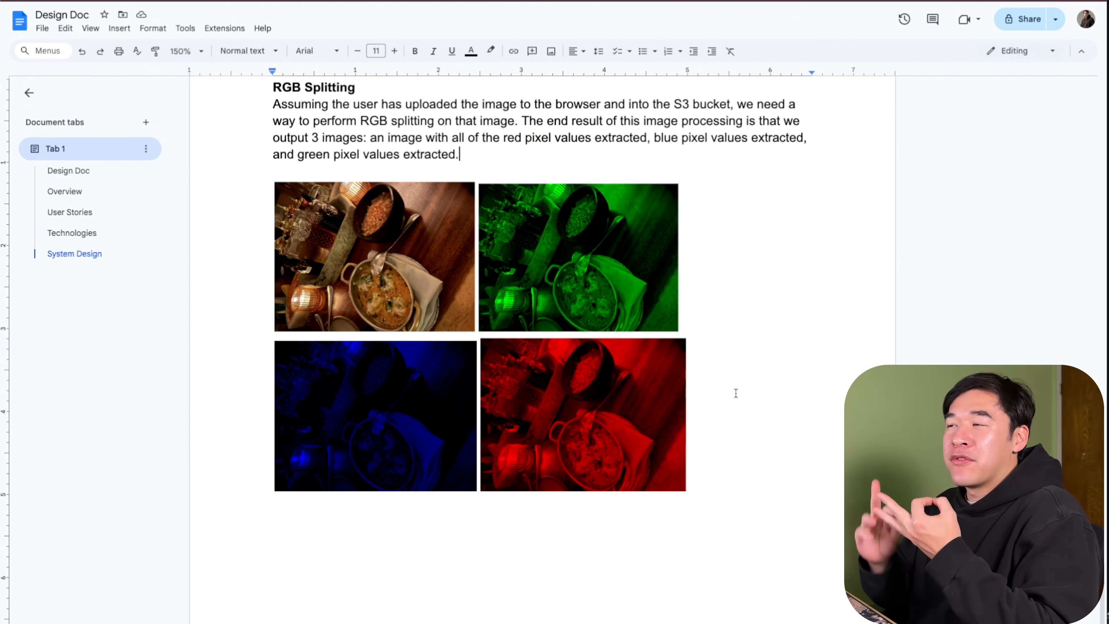
# Step: Examine the original food photo and its green, blue and red channel images in the RGB Splitting section
pyautogui.click(341, 292)
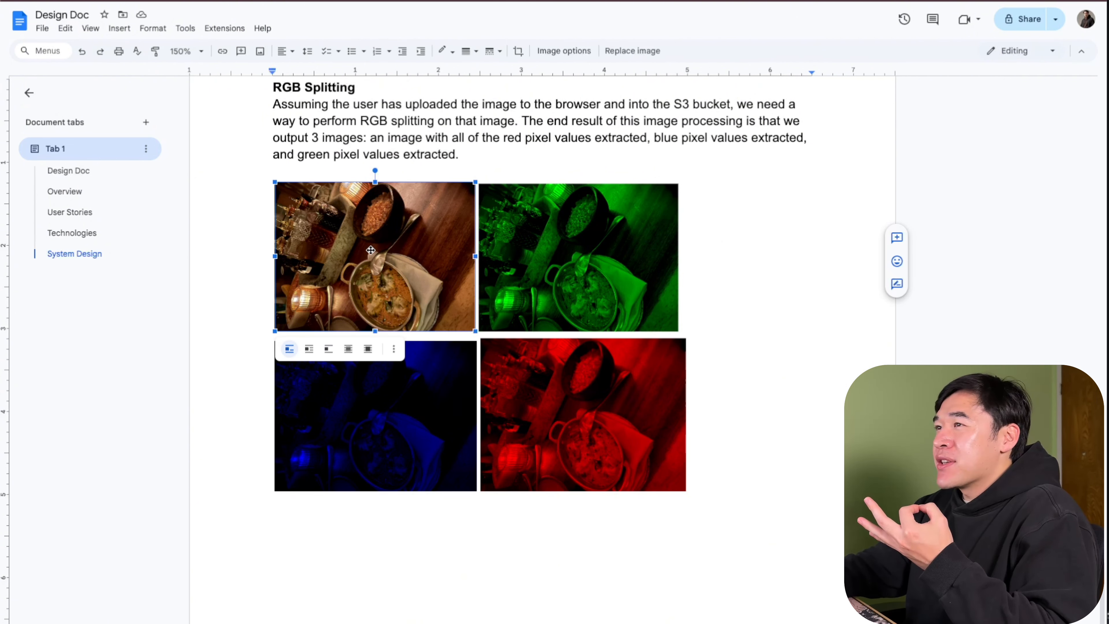
pyautogui.click(412, 161)
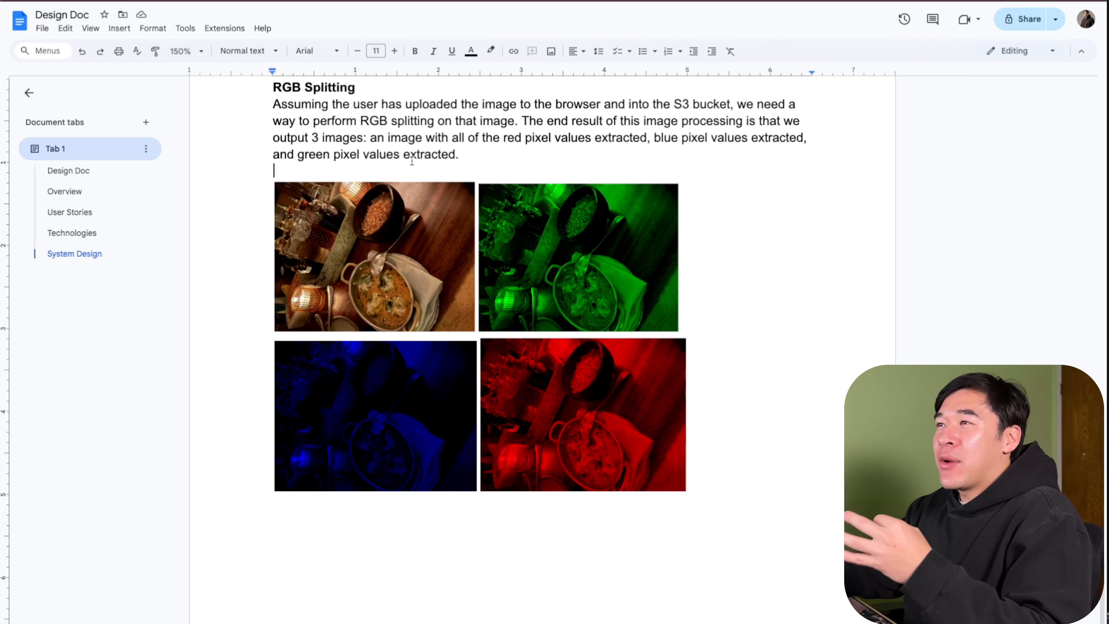
pyautogui.click(518, 243)
pyautogui.click(422, 445)
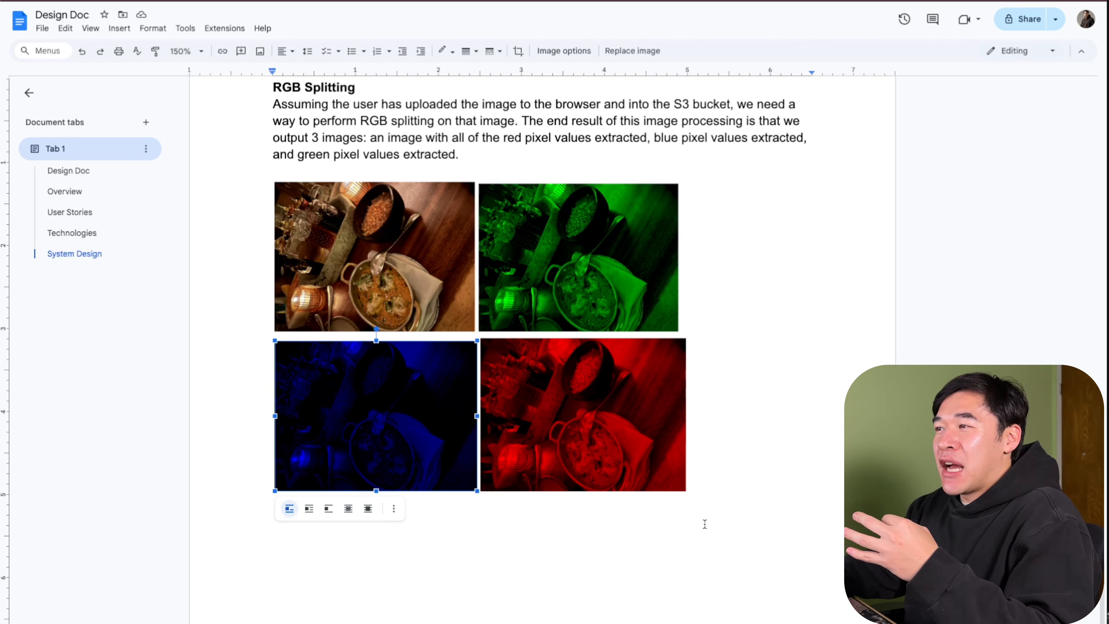
pyautogui.click(583, 447)
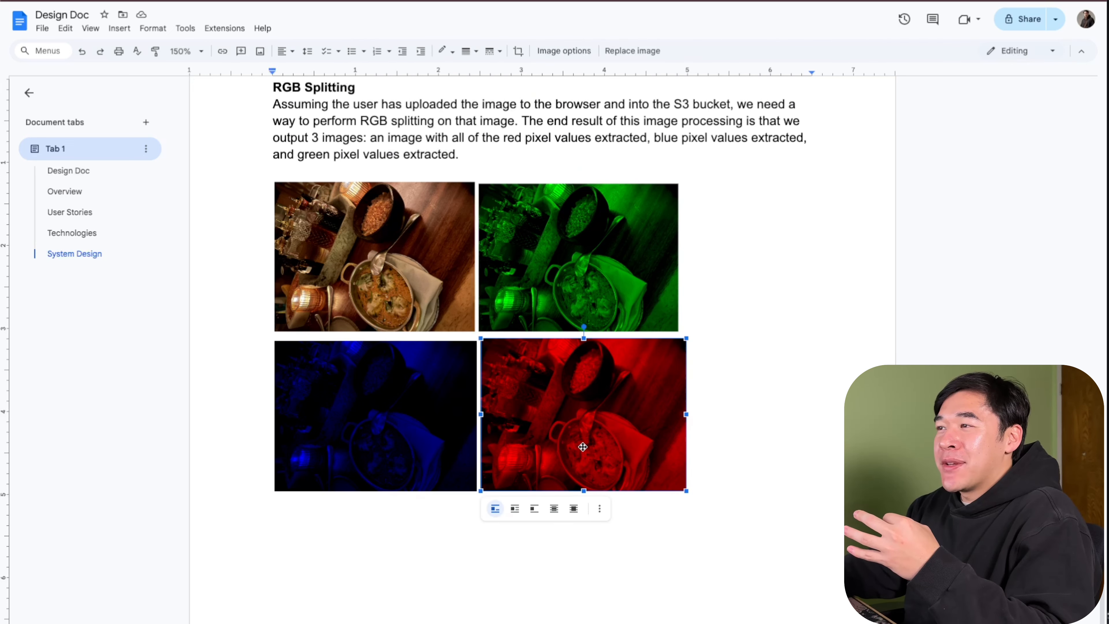
pyautogui.click(441, 453)
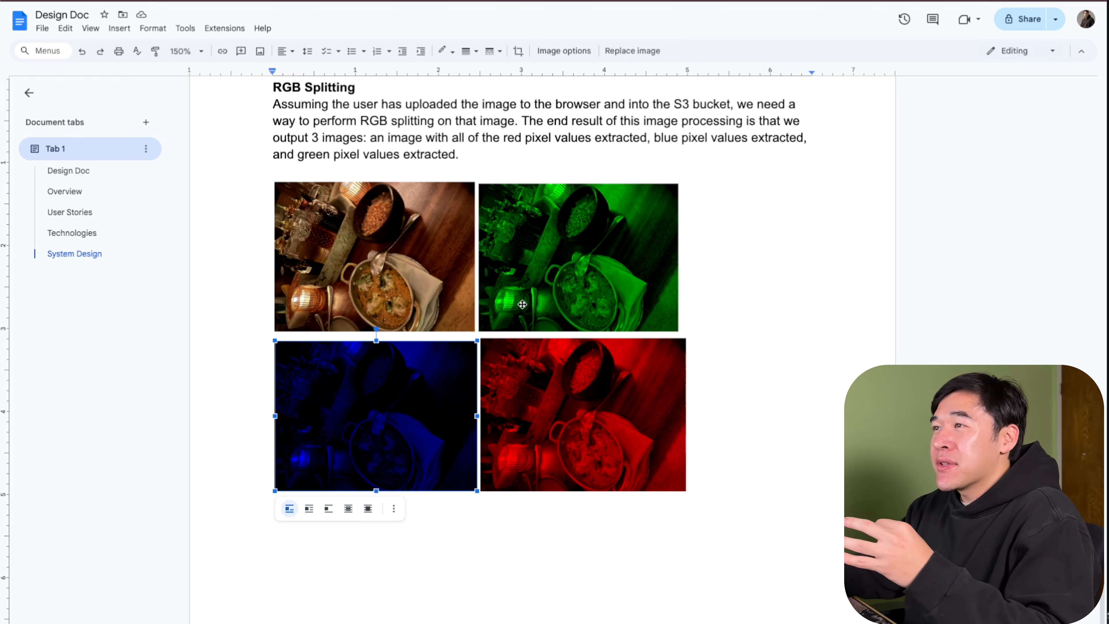
pyautogui.click(522, 304)
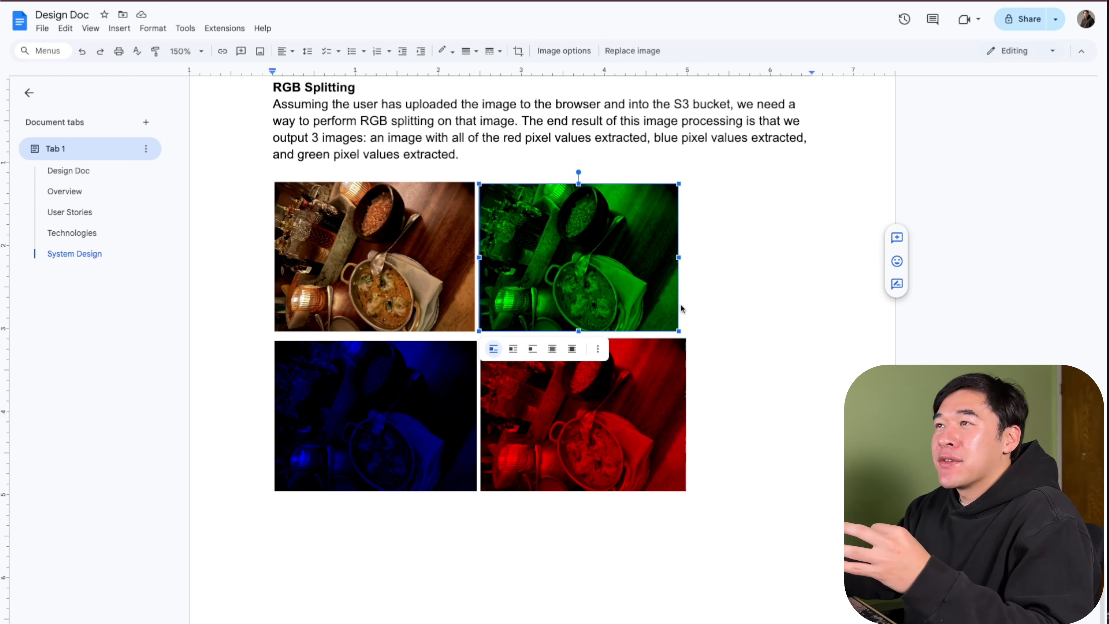
pyautogui.click(431, 411)
pyautogui.click(567, 280)
pyautogui.click(579, 426)
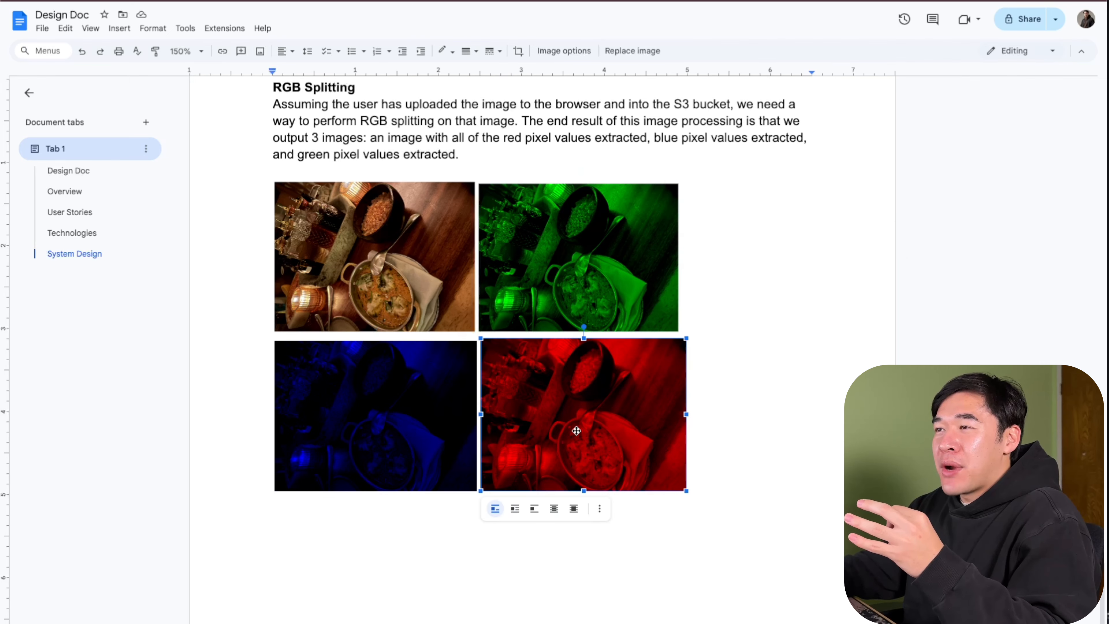
pyautogui.click(445, 415)
pyautogui.click(421, 300)
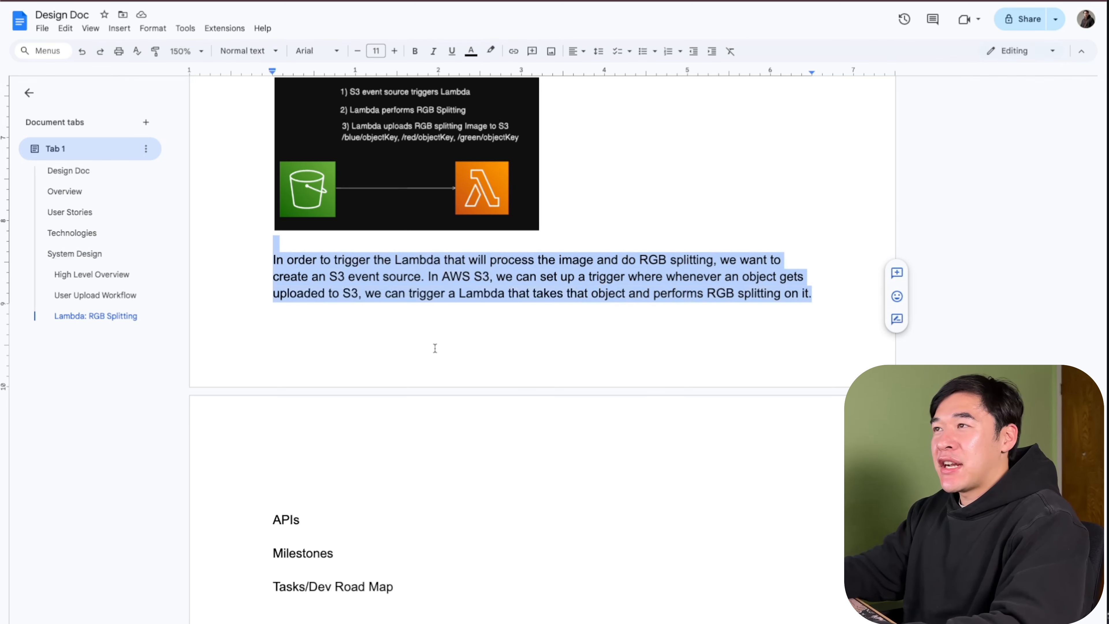
# Step: Review the S3 event source paragraph and the AWS Lambda tutorial on using an Amazon S3 trigger to invoke a function
pyautogui.click(435, 348)
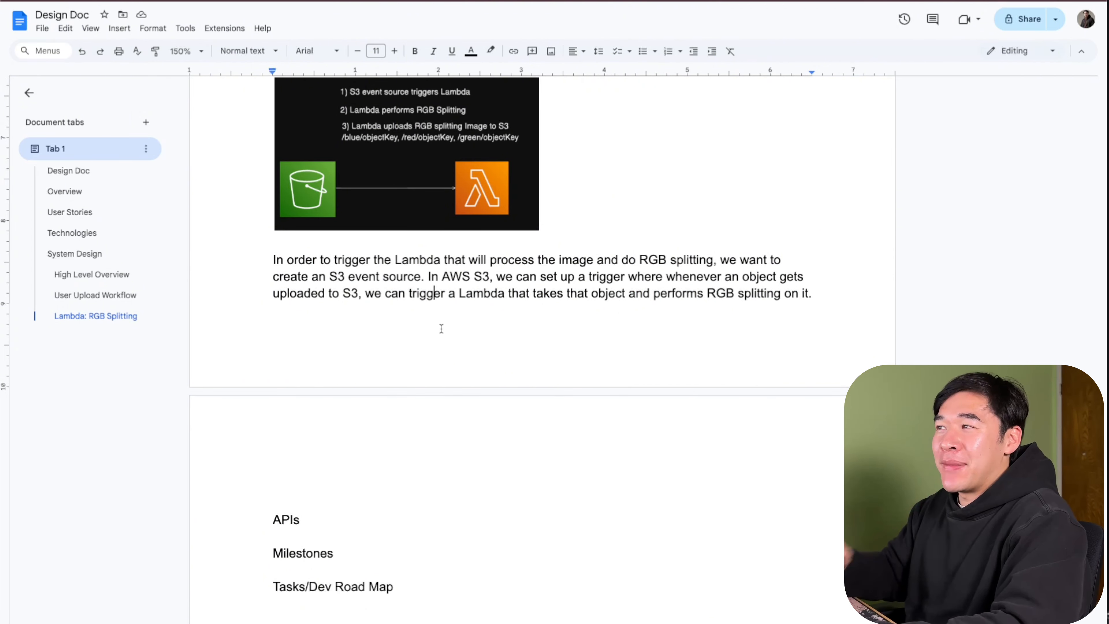
pyautogui.scroll(-1, 468, 294)
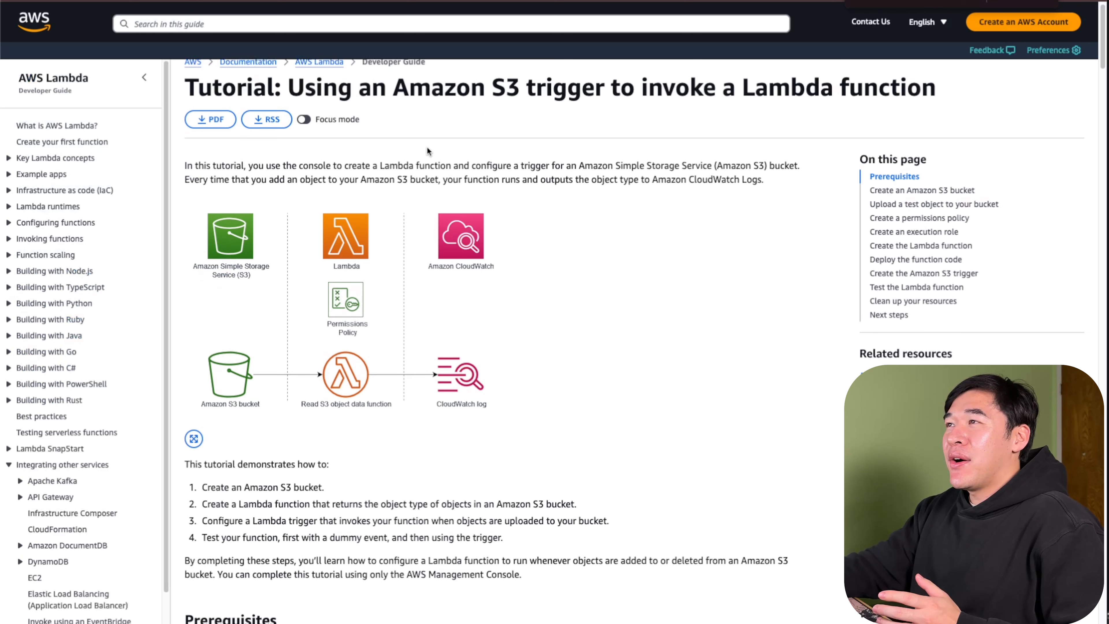
pyautogui.moveTo(487, 89); pyautogui.dragTo(650, 91)
pyautogui.click(720, 306)
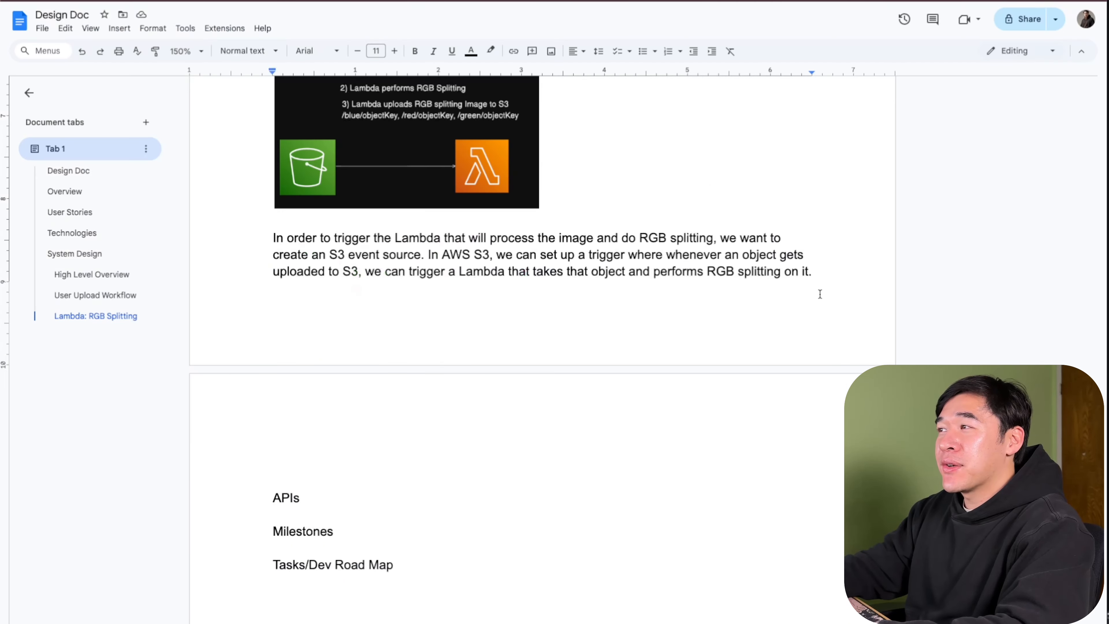
pyautogui.press('Return')
pyautogui.write('https://docs.aws.amazon.com/lambda/latest/dg/with-s3-example.html')
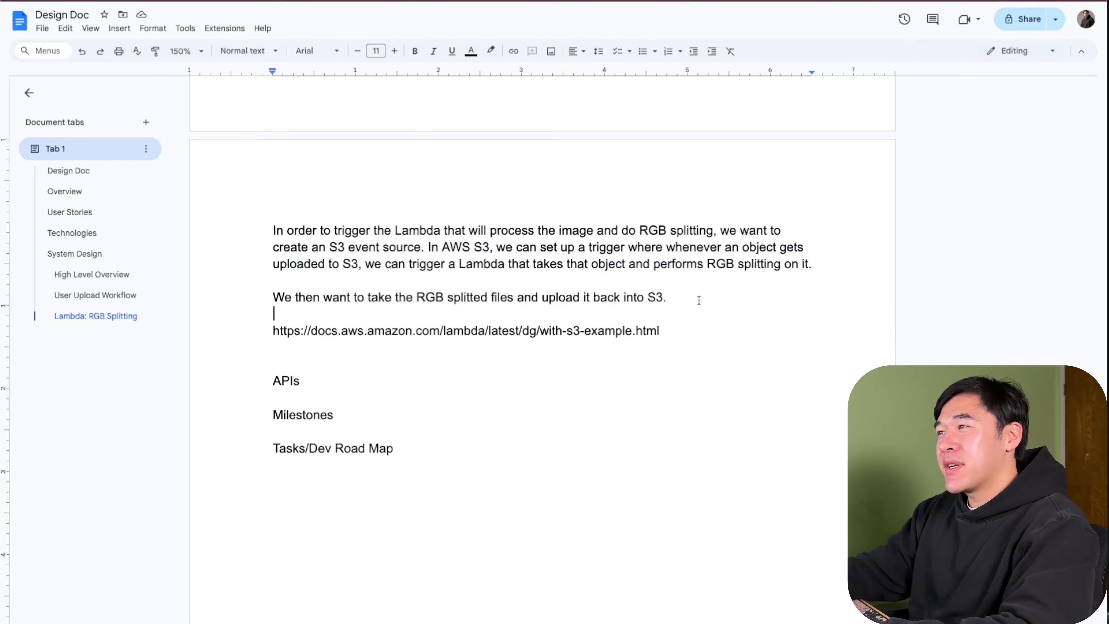
pyautogui.moveTo(667, 297); pyautogui.dragTo(184, 217)
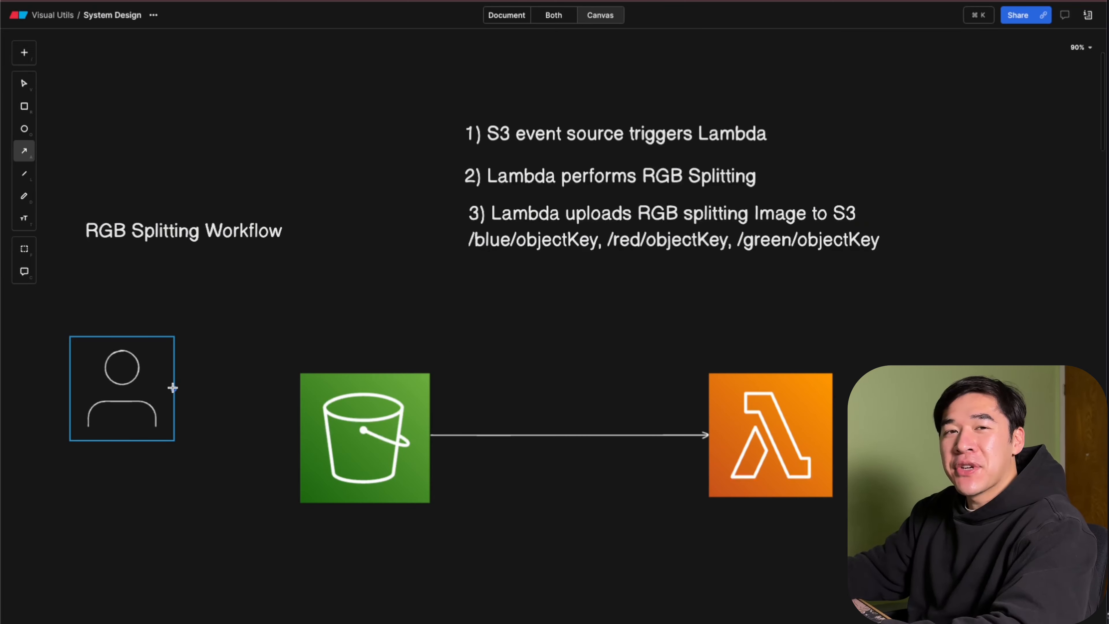
# Step: Draw an arrow from the user icon to the S3 bucket in the RGB Splitting Workflow and move the bucket and Lambda icons slightly closer together
pyautogui.moveTo(173, 388)
pyautogui.mouseDown()
pyautogui.moveTo(257, 398)
pyautogui.moveTo(299, 445)
pyautogui.mouseUp()
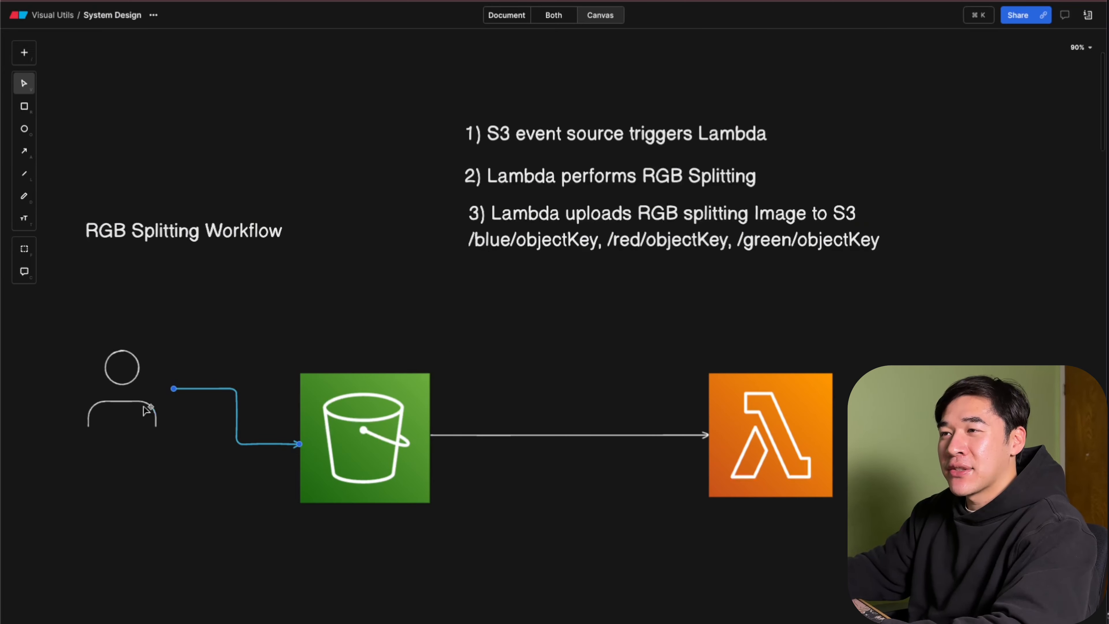
pyautogui.moveTo(379, 475); pyautogui.dragTo(387, 467)
pyautogui.click(824, 450)
pyautogui.moveTo(774, 442); pyautogui.dragTo(762, 440)
pyautogui.click(846, 247)
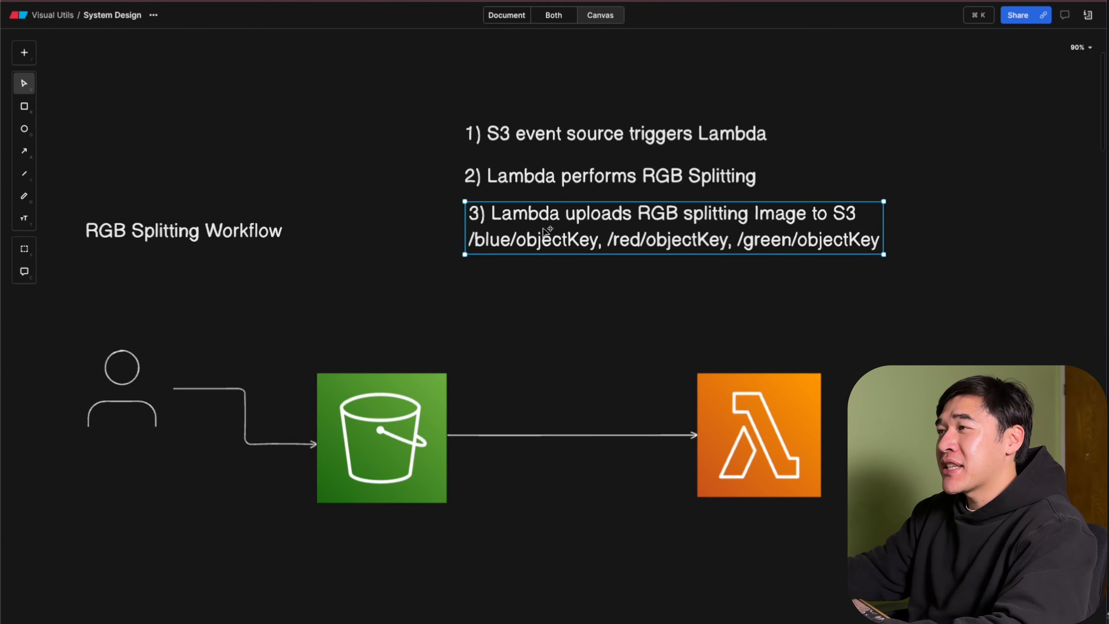
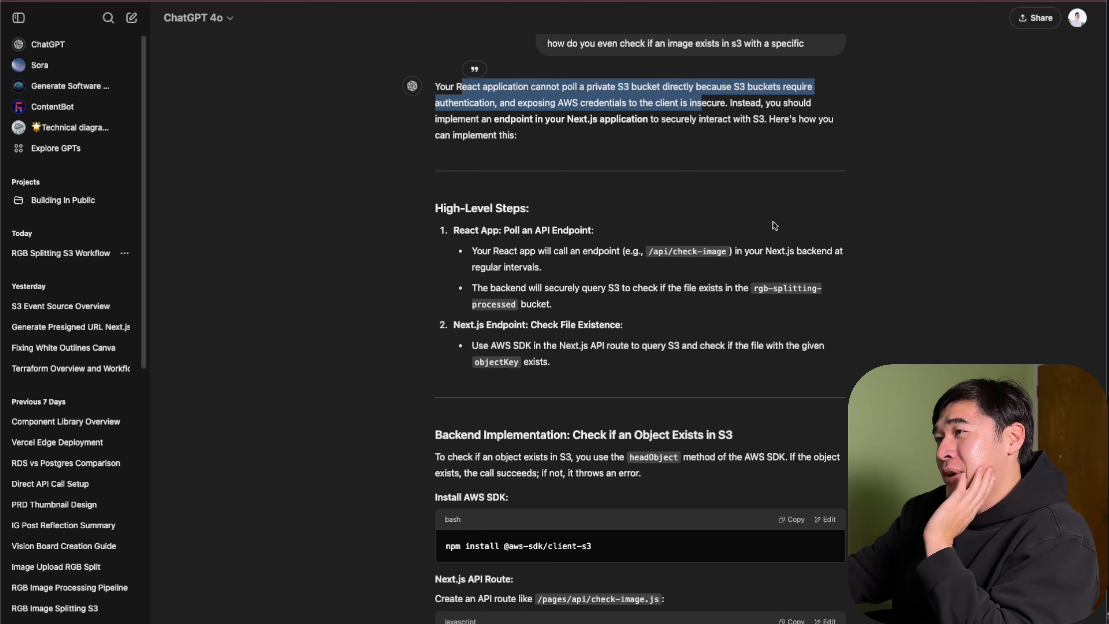
# Step: Read the ChatGPT answer's high-level steps for polling a Next.js endpoint to check whether an image exists in the private S3 bucket
pyautogui.click(773, 243)
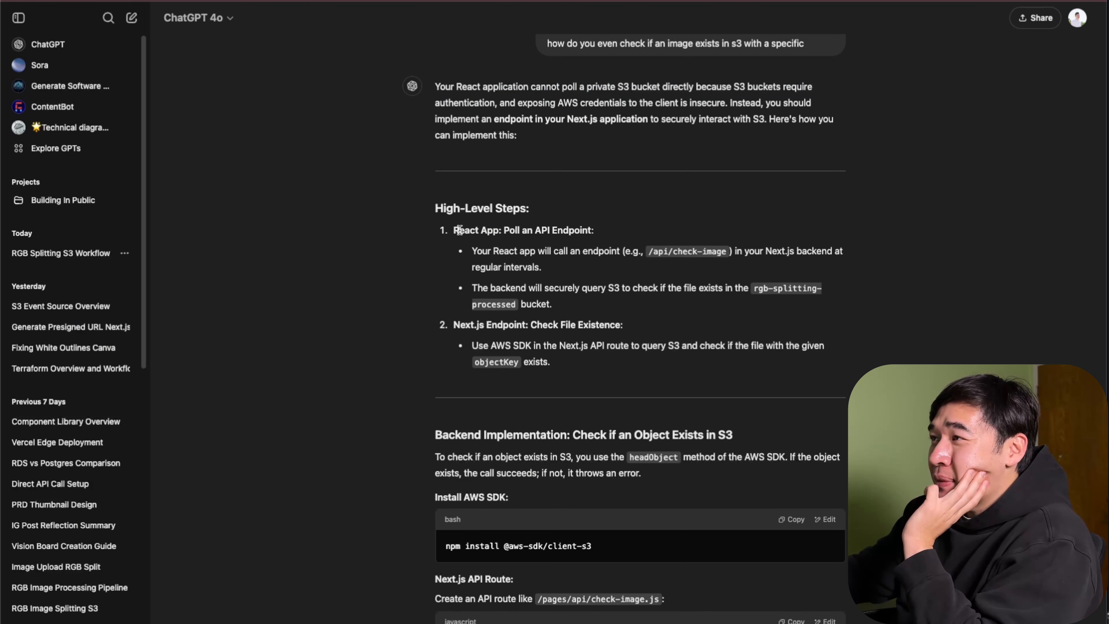
pyautogui.moveTo(459, 230); pyautogui.dragTo(614, 241)
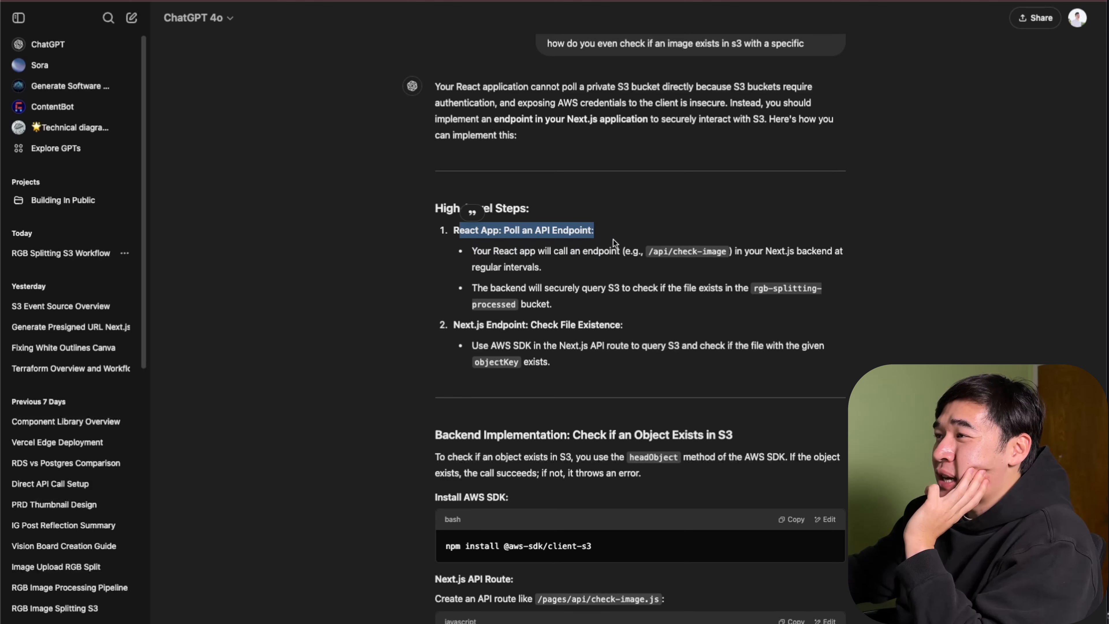
pyautogui.scroll(-3, 656, 352)
pyautogui.scroll(7, 472, 339)
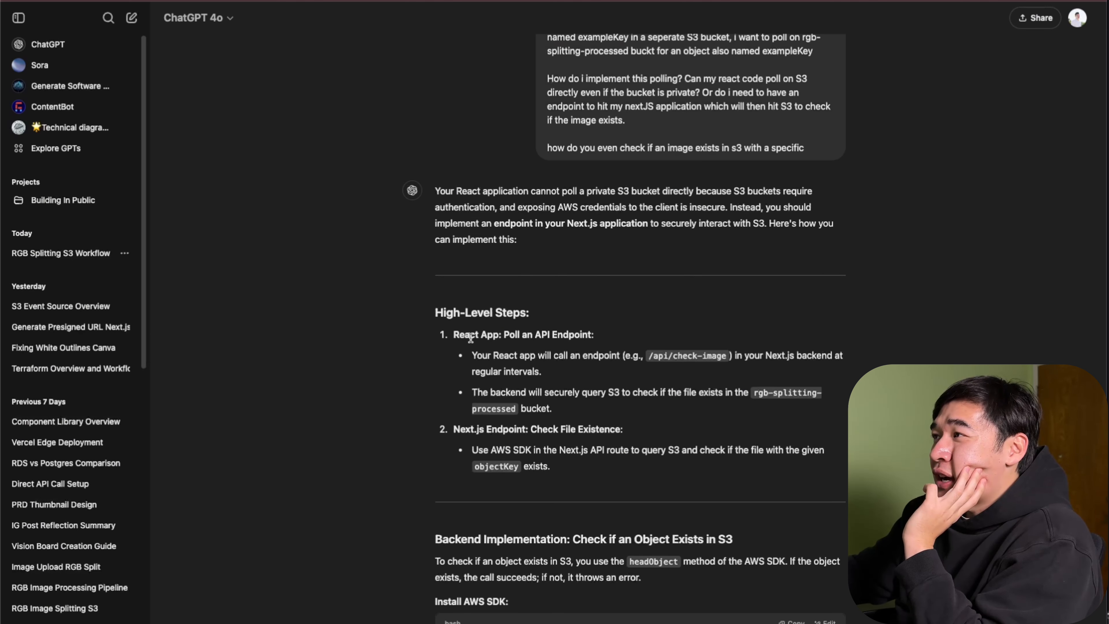
pyautogui.moveTo(565, 194); pyautogui.dragTo(800, 194)
pyautogui.scroll(-6, 706, 438)
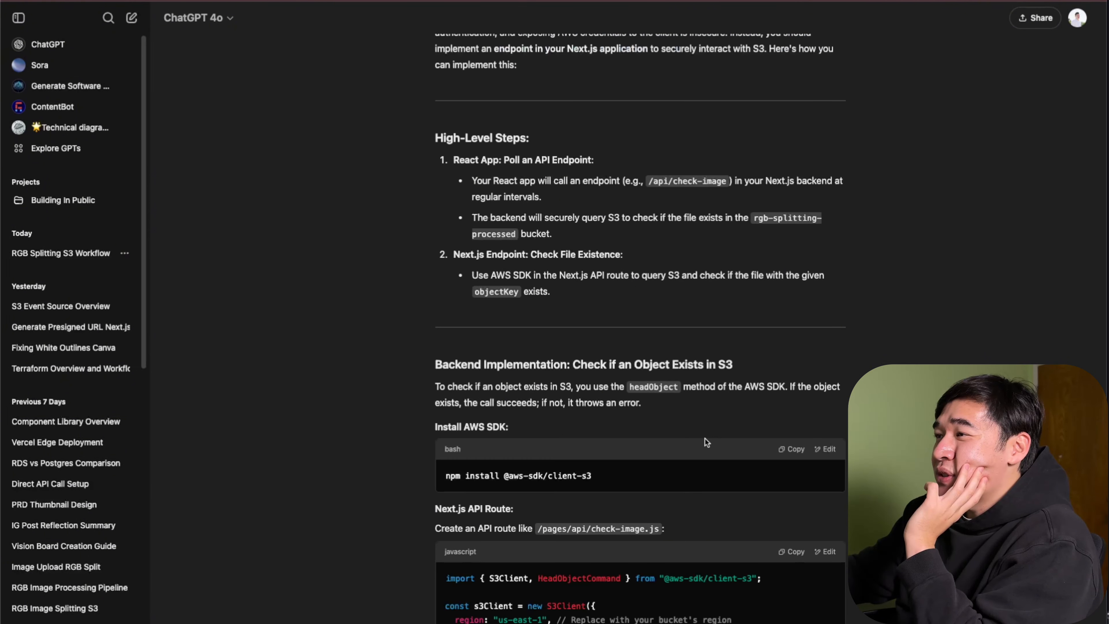
# Step: Examine the answer's backend implementation, covering the Next.js check-image route code and the headObject method of the AWS SDK
pyautogui.scroll(-8, 445, 218)
pyautogui.moveTo(442, 232); pyautogui.dragTo(558, 238)
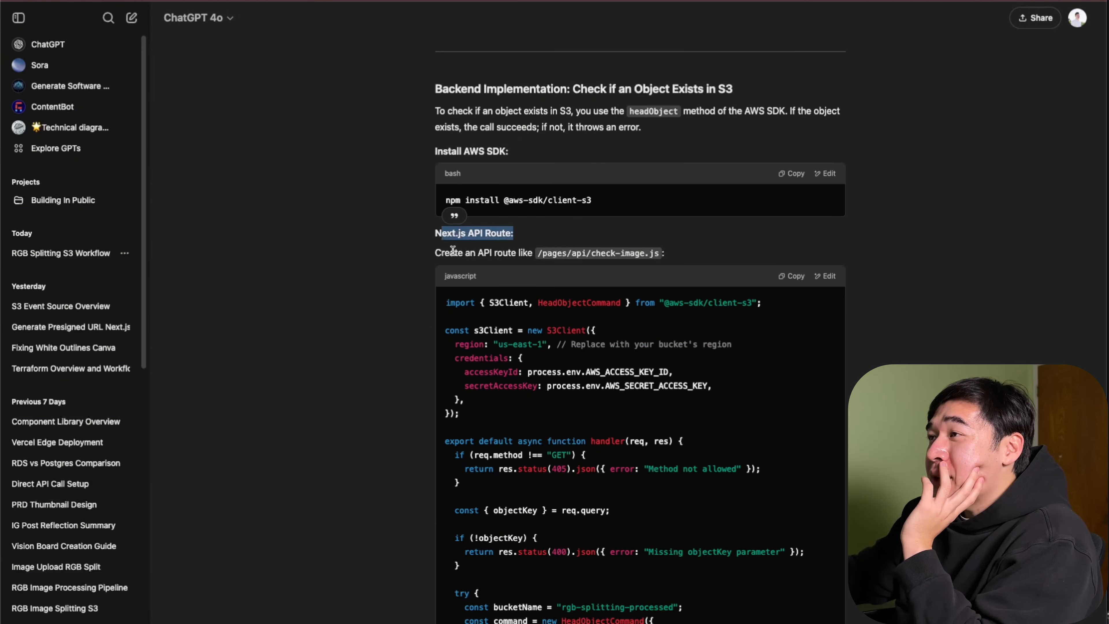
pyautogui.moveTo(452, 251); pyautogui.dragTo(513, 255)
pyautogui.scroll(-1, 493, 341)
pyautogui.moveTo(470, 398); pyautogui.dragTo(427, 308)
pyautogui.scroll(-1, 463, 321)
pyautogui.moveTo(462, 446); pyautogui.dragTo(430, 378)
pyautogui.scroll(-2, 458, 379)
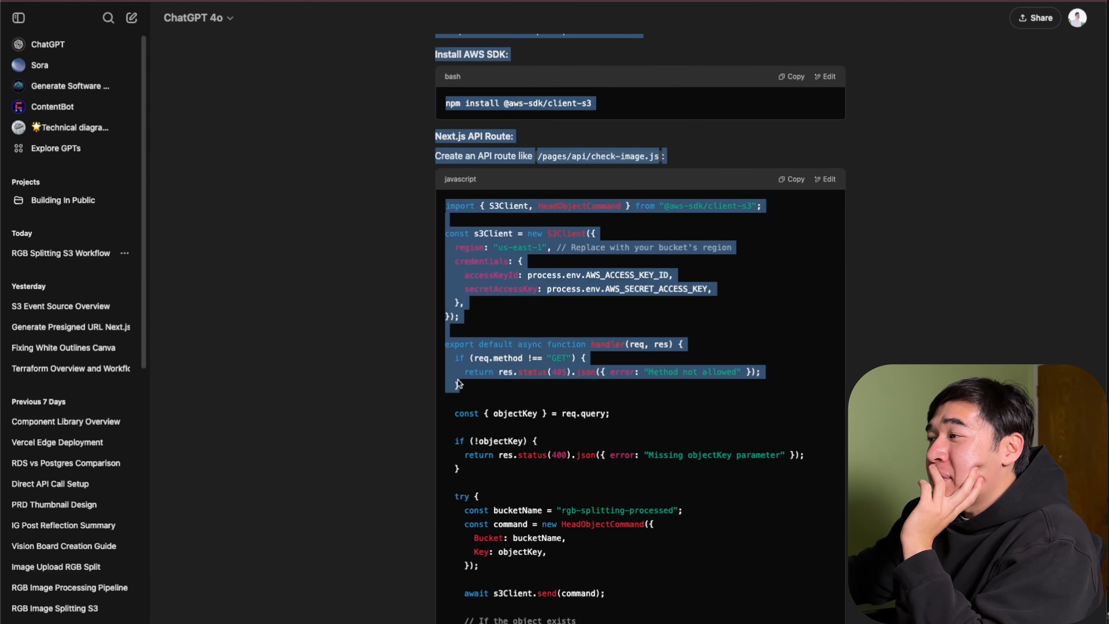
pyautogui.doubleClick(578, 462)
pyautogui.doubleClick(594, 392)
pyautogui.scroll(6, 594, 393)
pyautogui.moveTo(448, 136); pyautogui.dragTo(641, 139)
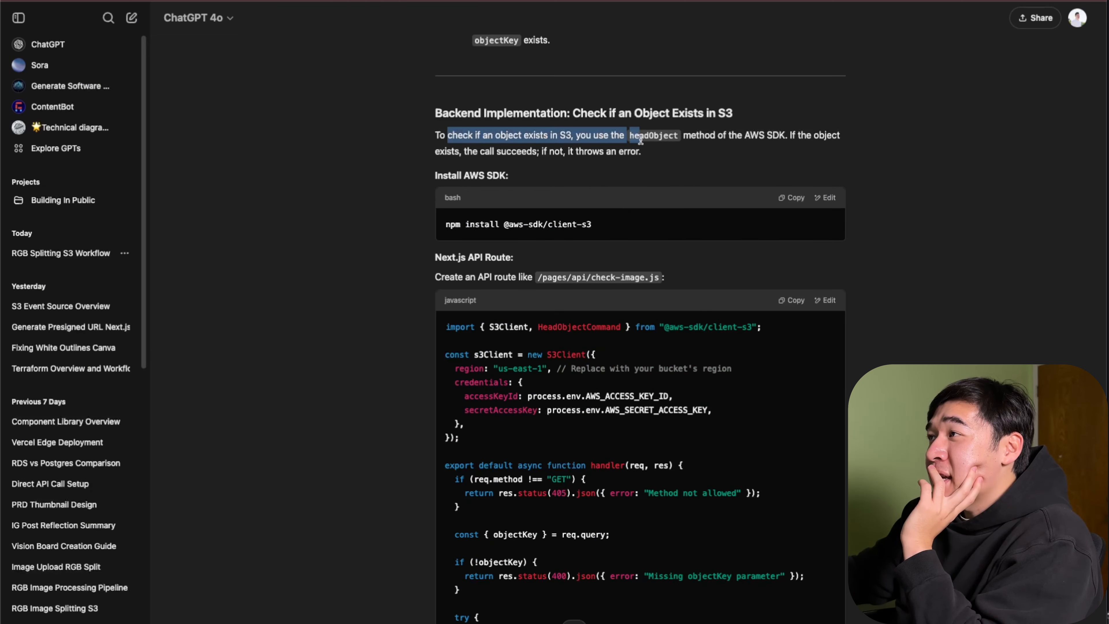
pyautogui.tripleClick(642, 144)
pyautogui.doubleClick(656, 136)
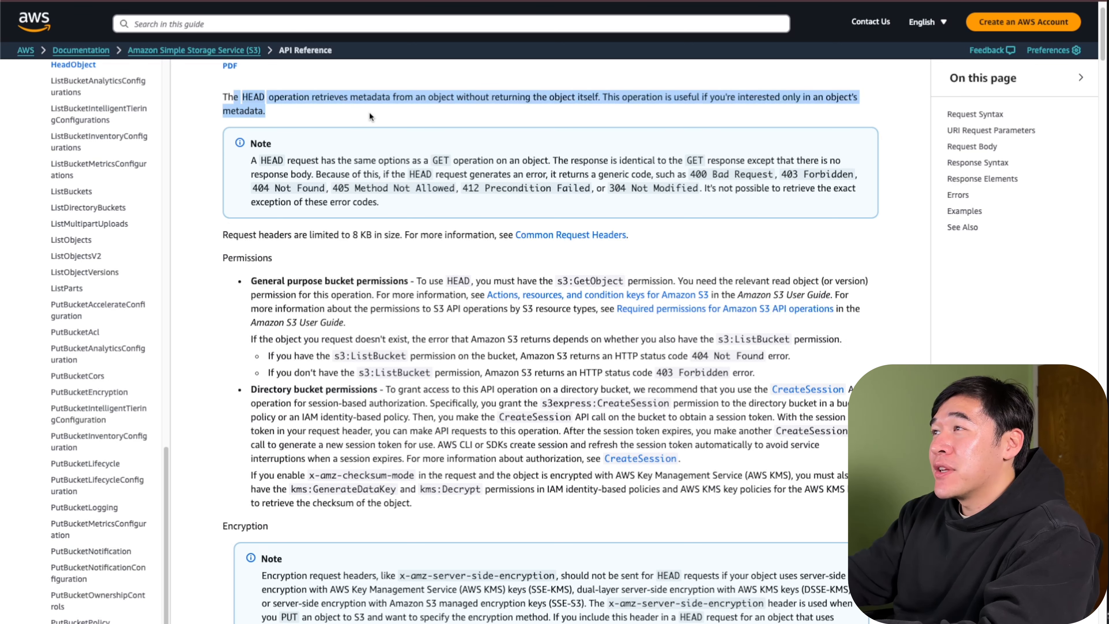
# Step: Review the HEAD operation description in the AWS HeadObject reference and switch back to the Polling diagram in the Design Doc
pyautogui.click(453, 306)
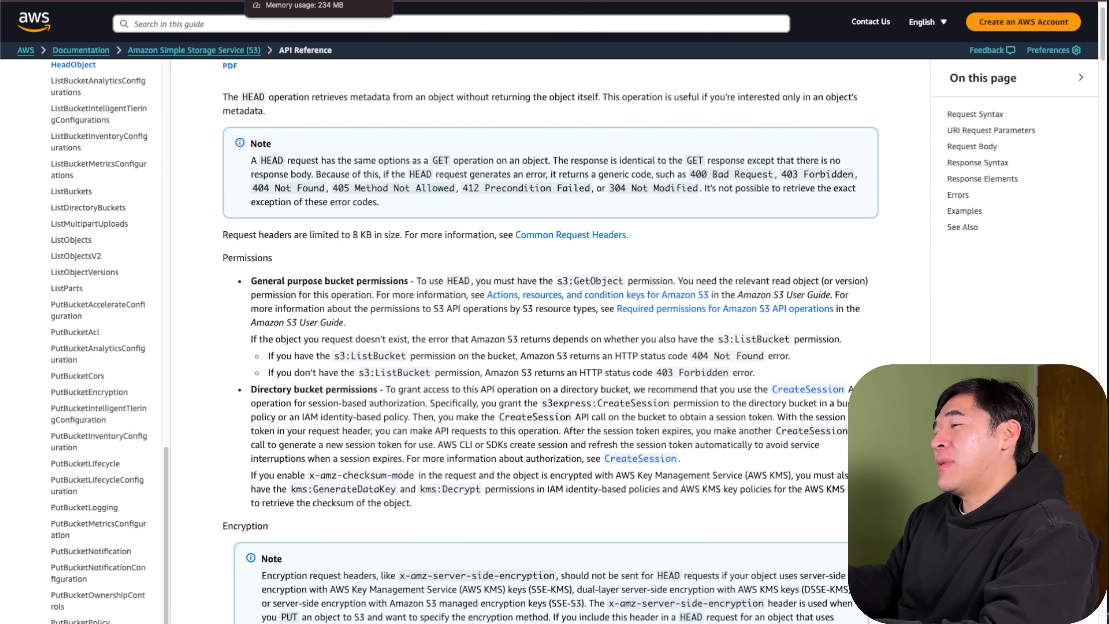
pyautogui.click(306, 1)
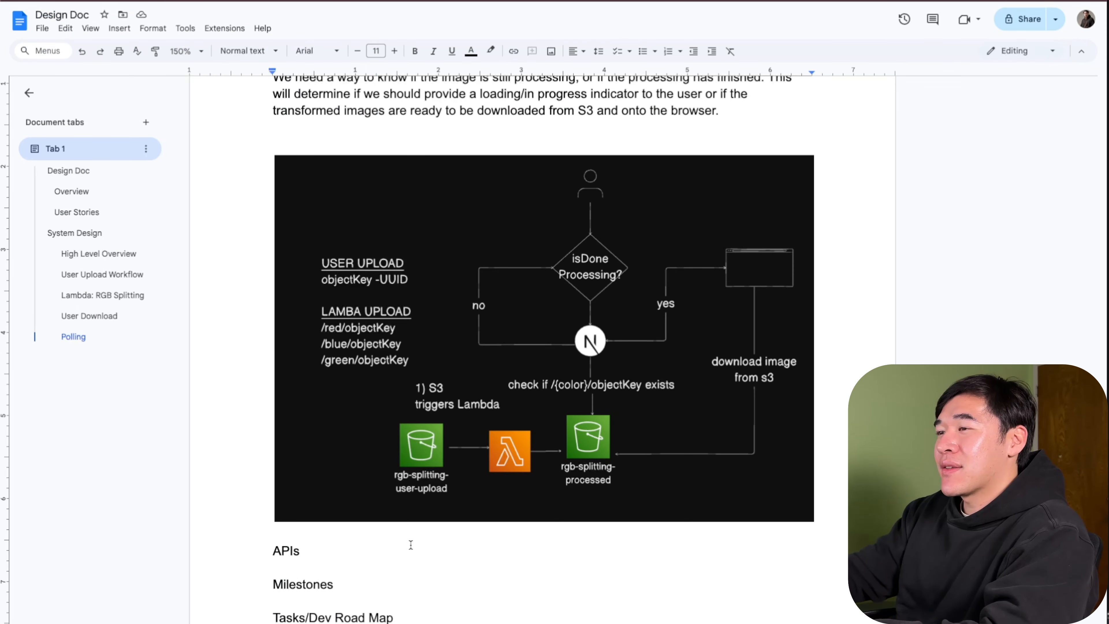
pyautogui.scroll(3, 357, 552)
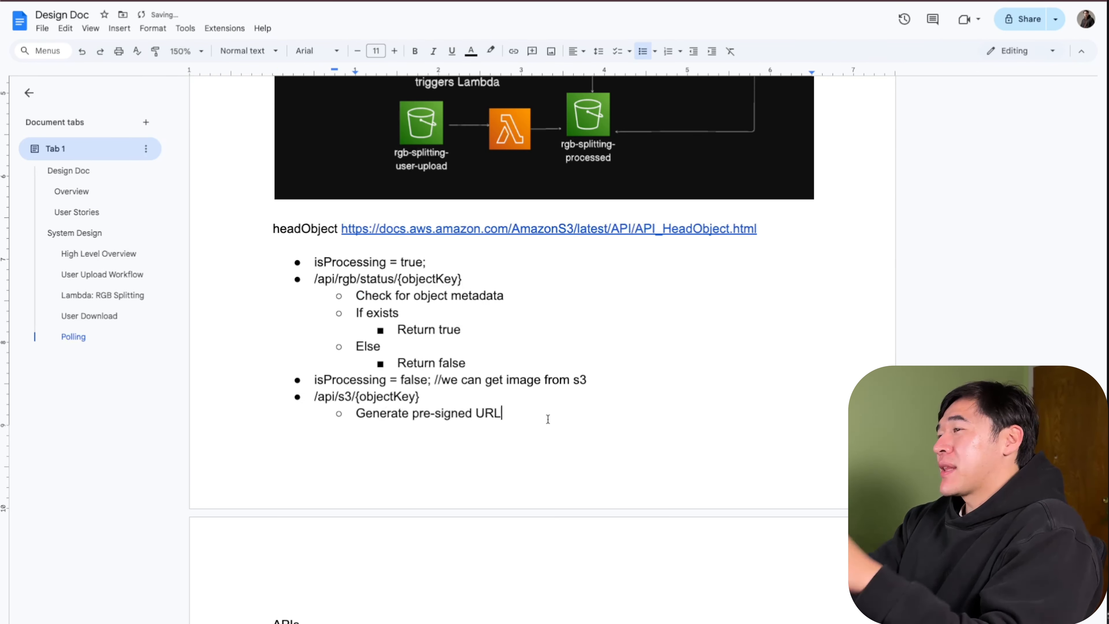
# Step: Review the polling bullets below the headObject link, from isProcessing = true through the /api/rgb/status/{objectKey} metadata check
pyautogui.moveTo(541, 416); pyautogui.dragTo(191, 268)
pyautogui.click(438, 330)
pyautogui.moveTo(459, 276); pyautogui.dragTo(277, 256)
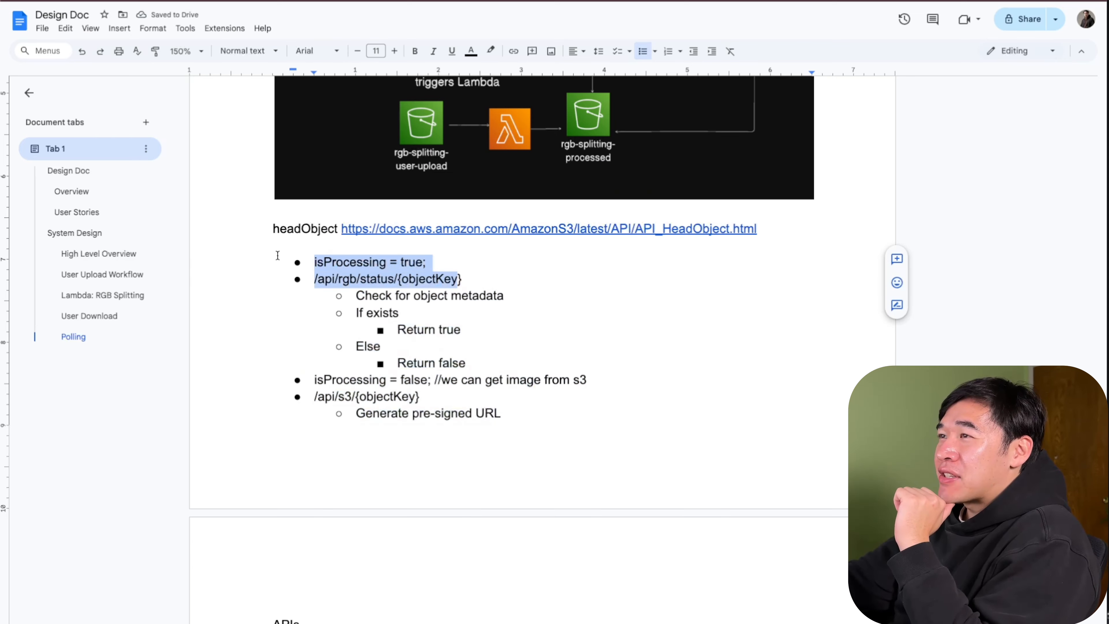
pyautogui.click(360, 265)
pyautogui.tripleClick(337, 263)
pyautogui.doubleClick(428, 268)
pyautogui.click(441, 265)
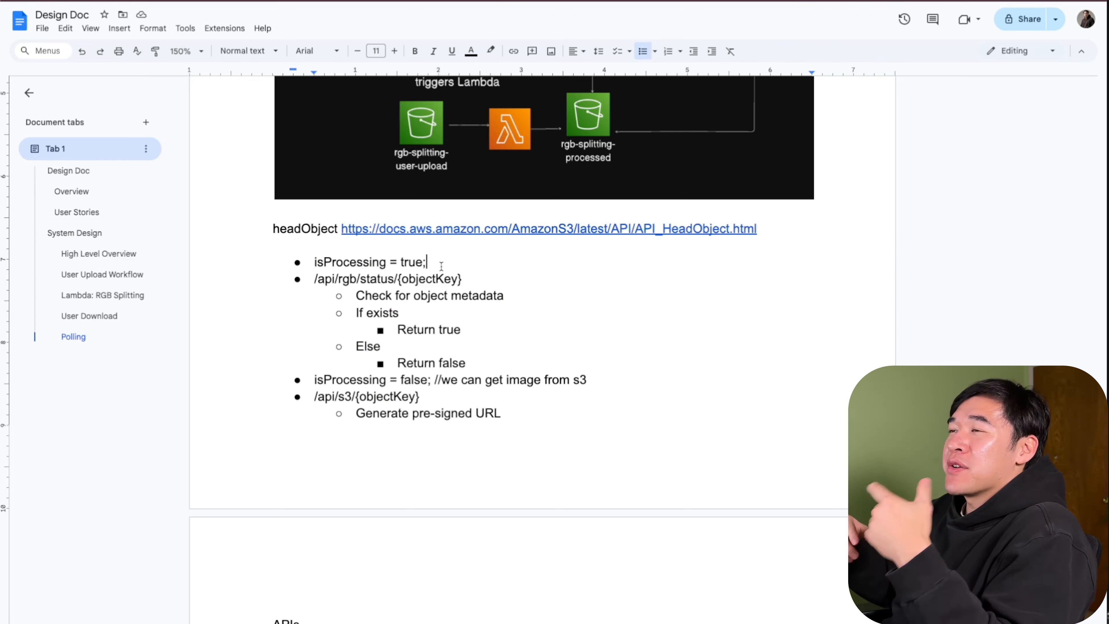
pyautogui.doubleClick(471, 286)
pyautogui.click(522, 295)
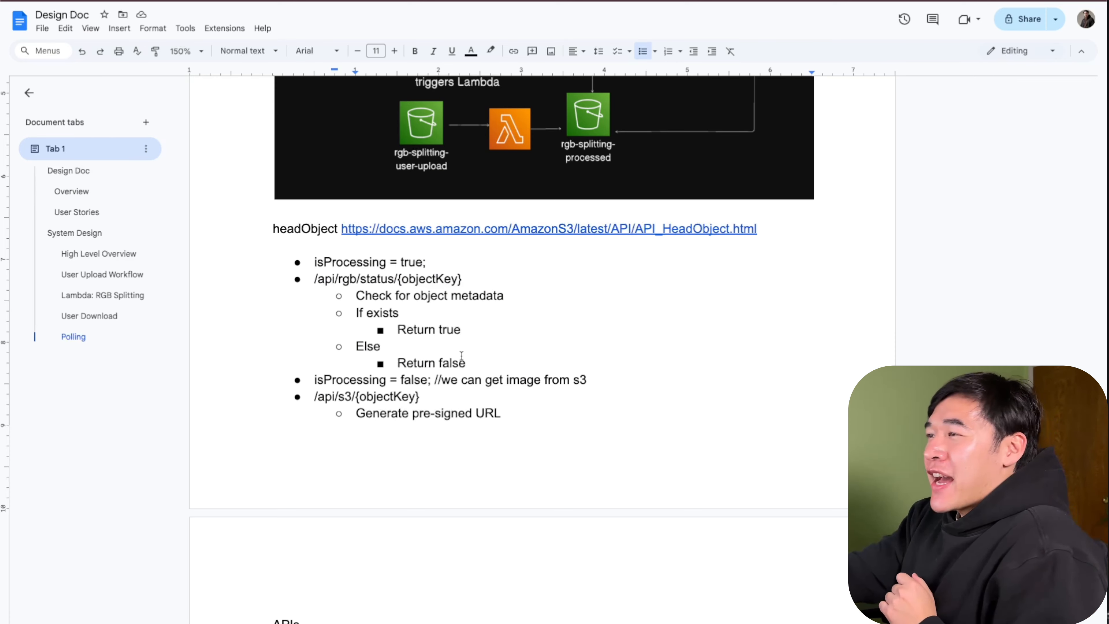
# Step: Review the polling return values, isProcessing = false and /api/s3/{objectKey} pre-signed URL bullets, then go to the APIs section
pyautogui.click(449, 329)
pyautogui.doubleClick(449, 330)
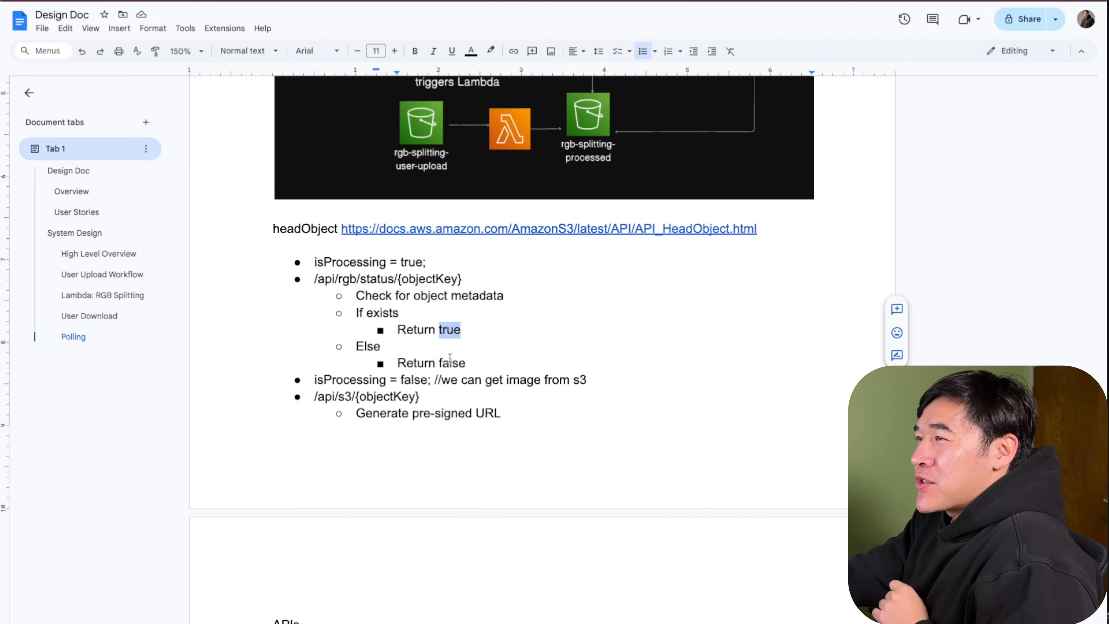
pyautogui.moveTo(478, 328); pyautogui.dragTo(313, 287)
pyautogui.click(333, 379)
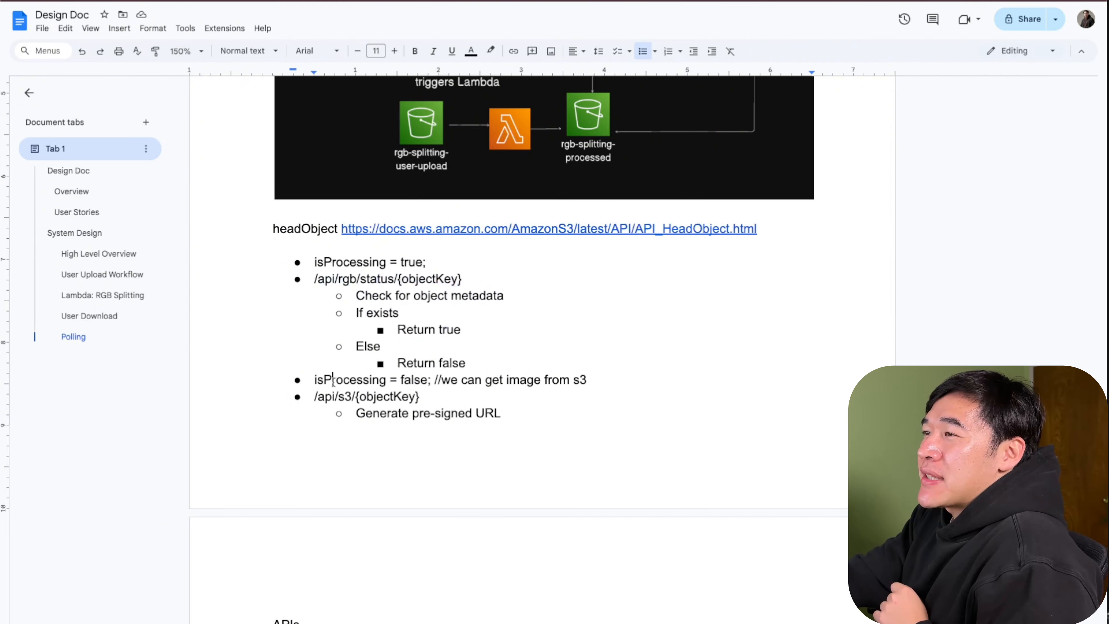
pyautogui.doubleClick(411, 382)
pyautogui.moveTo(587, 380); pyautogui.dragTo(444, 388)
pyautogui.moveTo(502, 413); pyautogui.dragTo(228, 388)
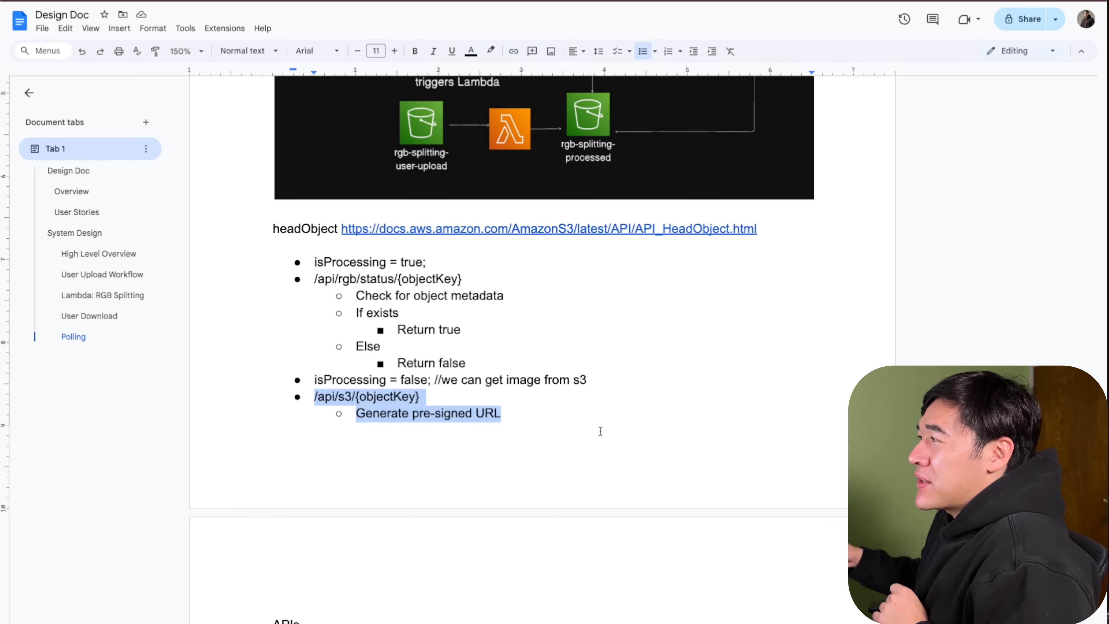
pyautogui.scroll(-5, 601, 431)
pyautogui.click(401, 275)
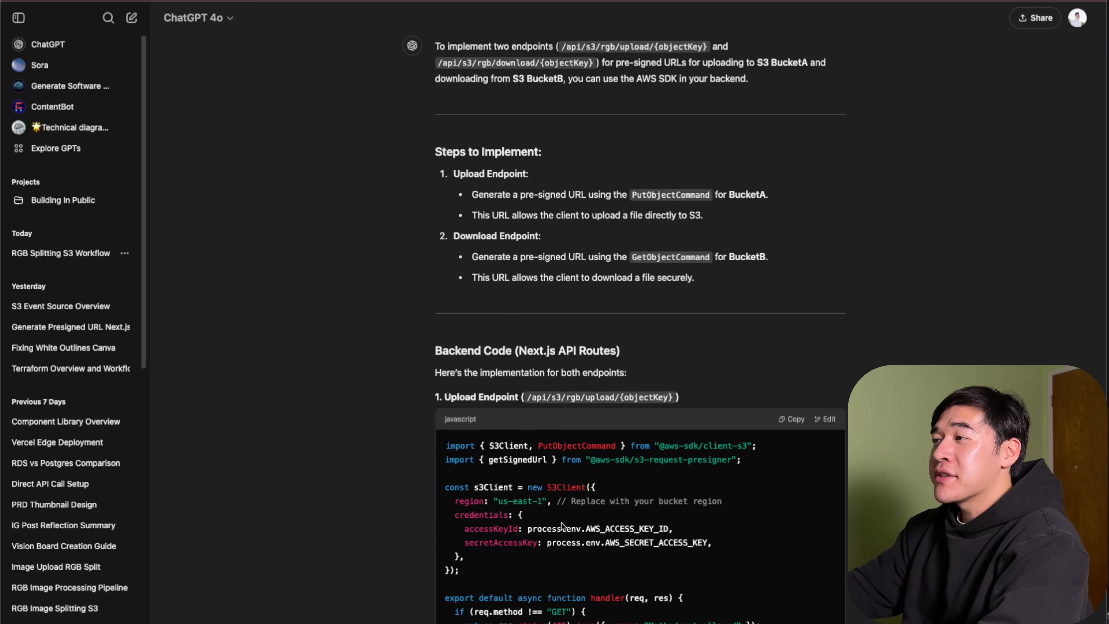
# Step: Examine the ChatGPT code for the /api/s3/rgb/upload/{objectKey} endpoint, focusing on PutObjectCommand and getSignedUrl
pyautogui.scroll(-3, 557, 399)
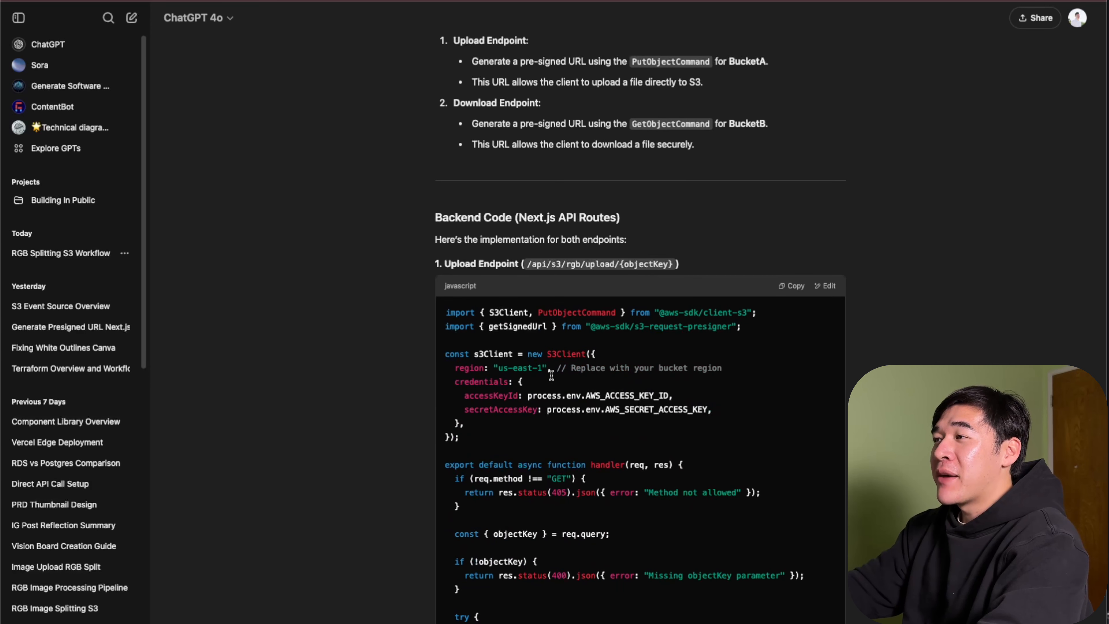
pyautogui.moveTo(527, 264); pyautogui.dragTo(663, 262)
pyautogui.scroll(-5, 625, 372)
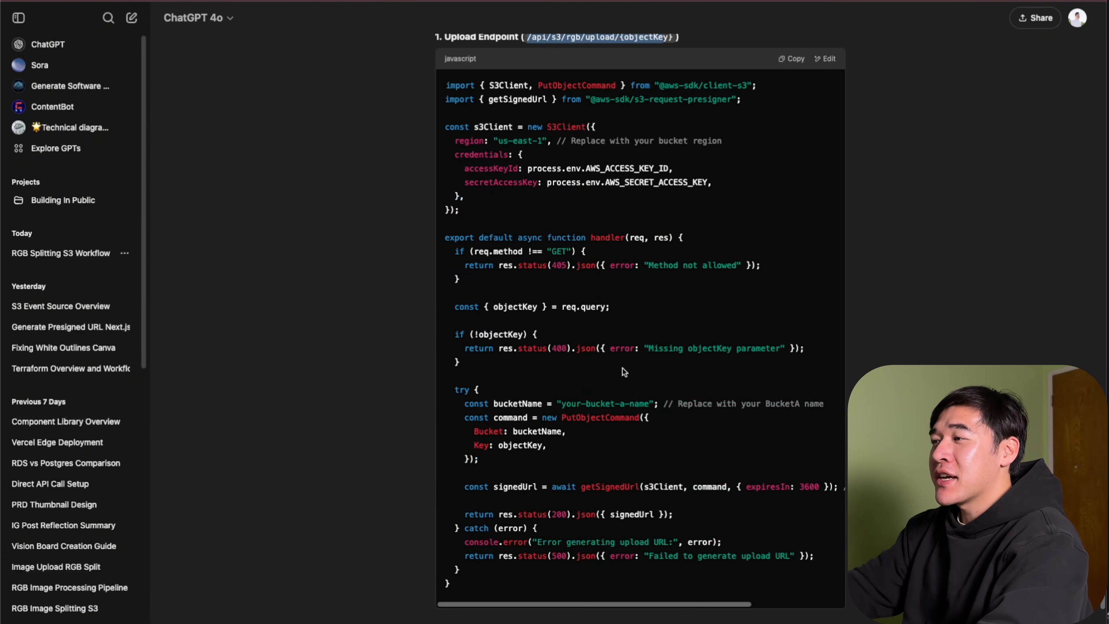
pyautogui.doubleClick(583, 418)
pyautogui.click(583, 413)
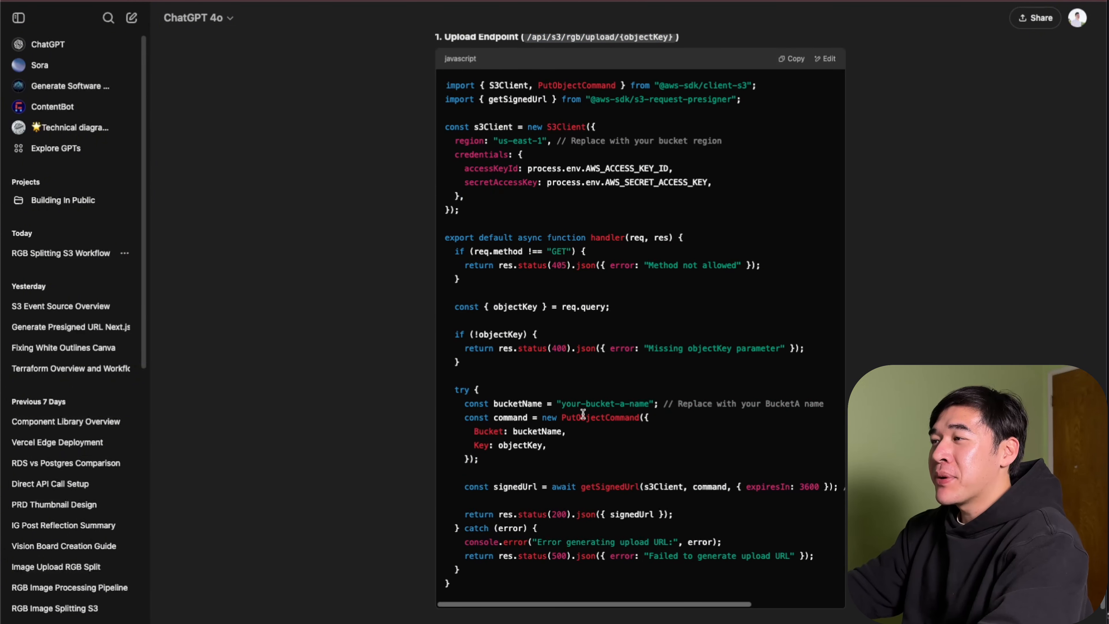
pyautogui.doubleClick(583, 415)
pyautogui.click(536, 471)
pyautogui.doubleClick(604, 486)
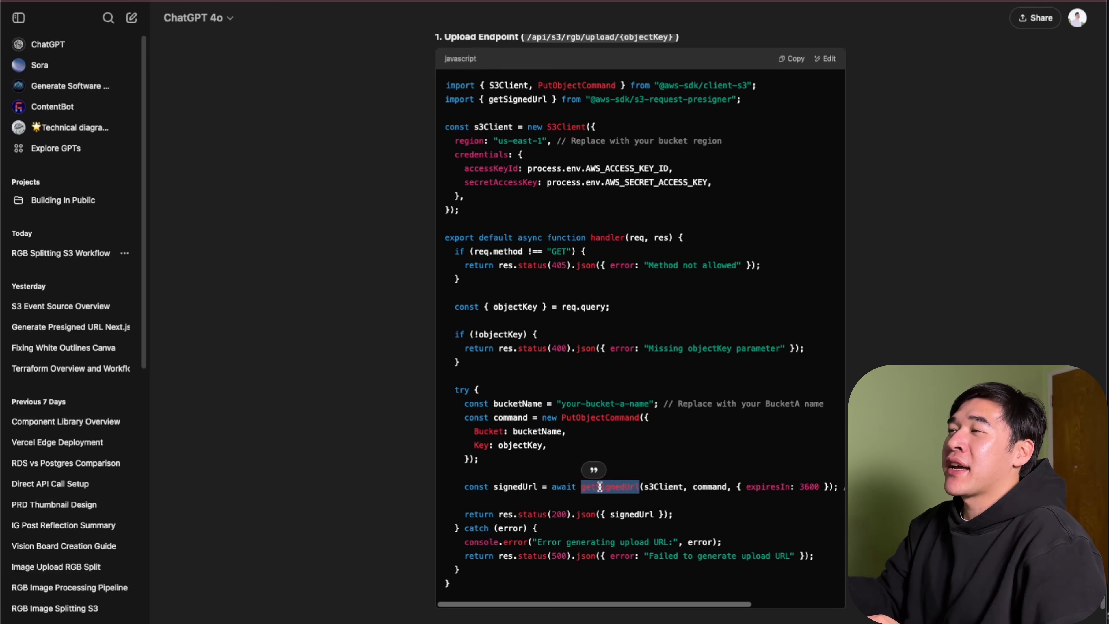
# Step: Inspect how the upload endpoint code builds the PutObjectCommand from the bucket name and objectKey
pyautogui.scroll(2, 600, 486)
pyautogui.moveTo(484, 508); pyautogui.dragTo(441, 462)
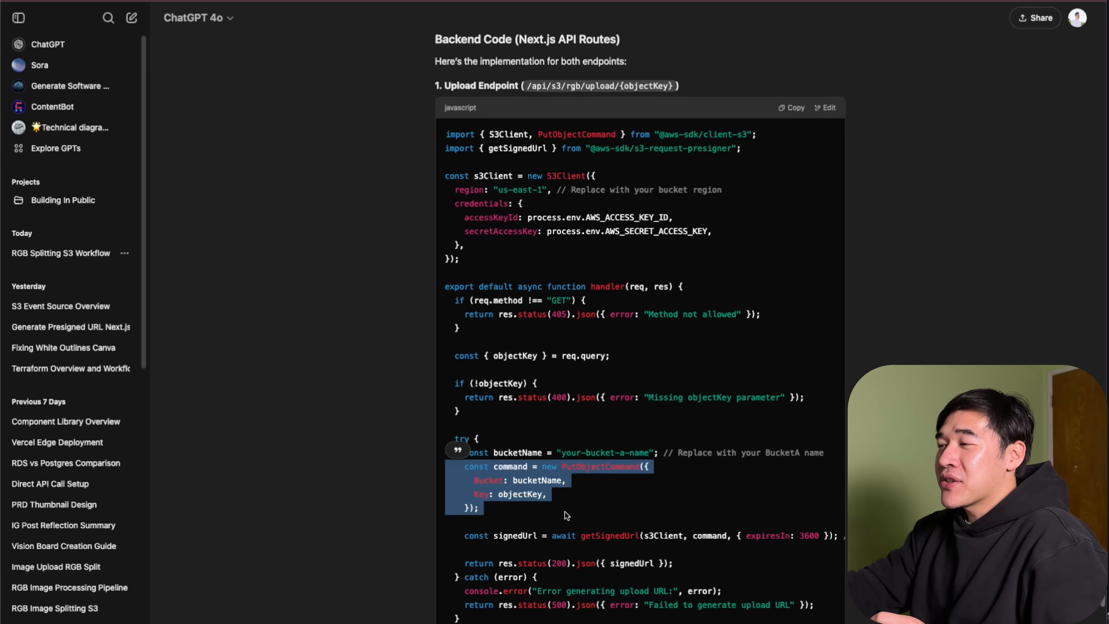
pyautogui.click(566, 513)
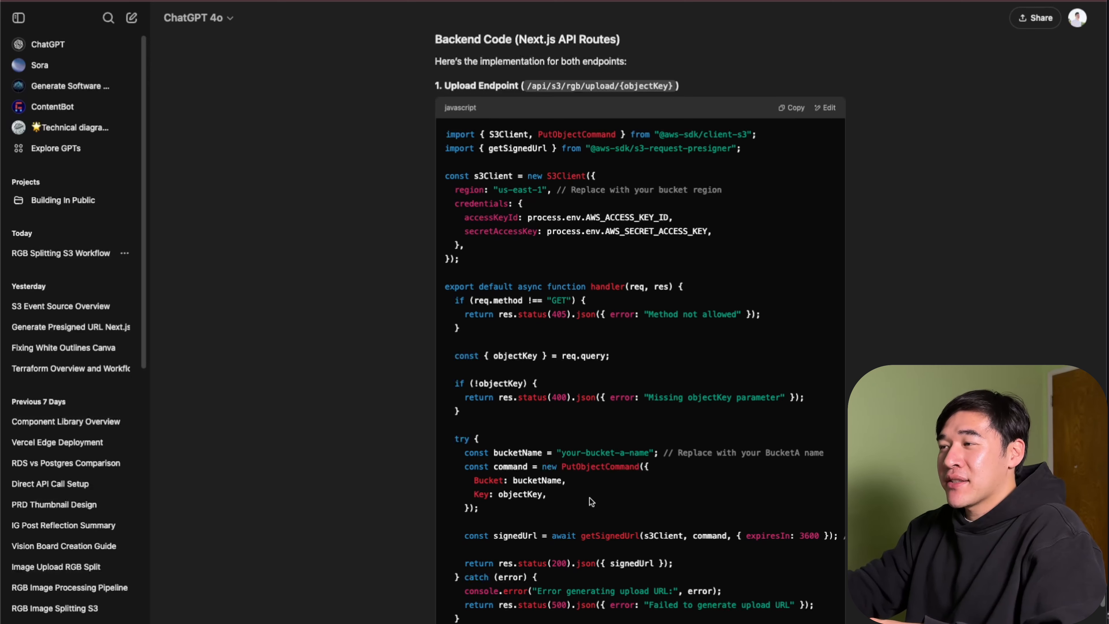
pyautogui.doubleClick(527, 496)
pyautogui.click(526, 497)
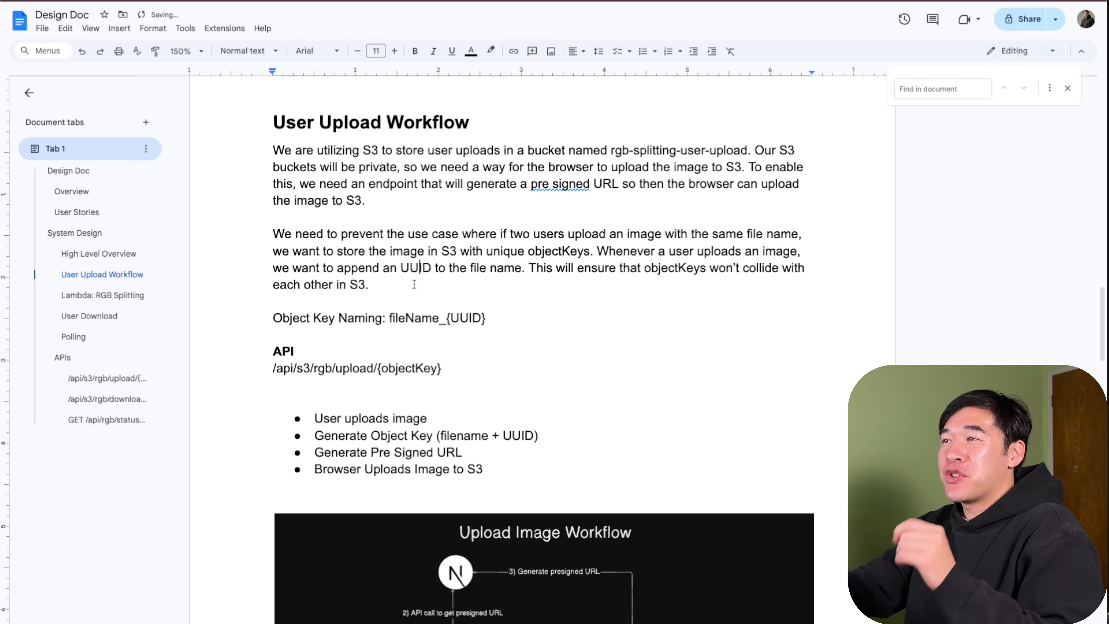
# Step: Review the Object Key Naming format in User Upload Workflow and the GET /api/rgb/status/{objectKey} description in the APIs section
pyautogui.moveTo(486, 319); pyautogui.dragTo(391, 318)
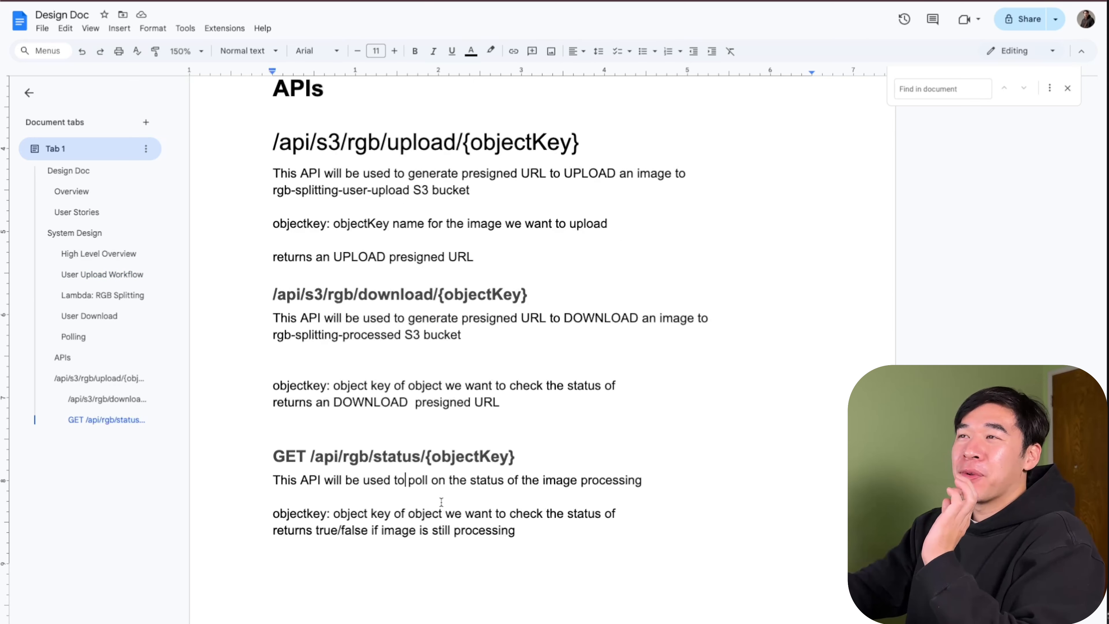
pyautogui.moveTo(513, 529); pyautogui.dragTo(178, 483)
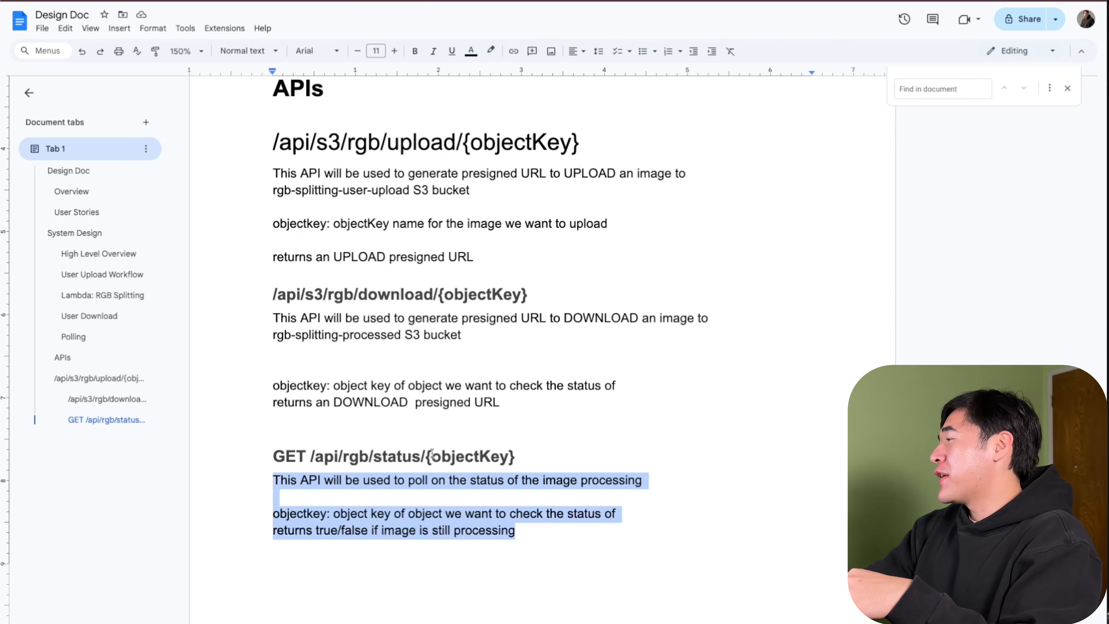
# Step: Delete the extra blank line above the objectkey description in the /api/s3/rgb/download/{objectKey} section
pyautogui.click(515, 361)
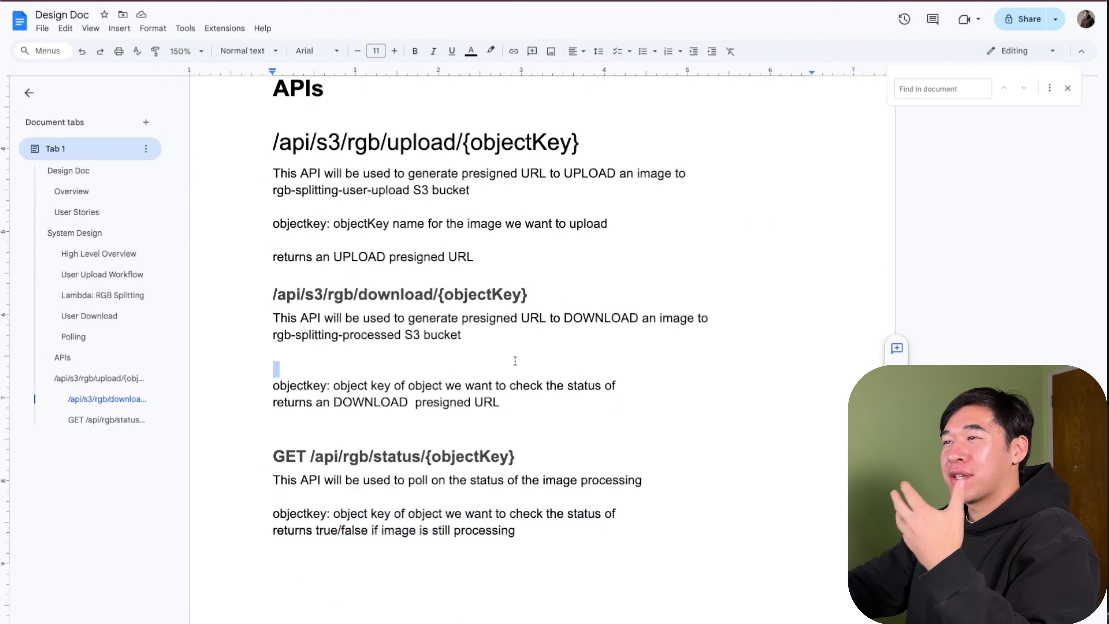
pyautogui.press('BackSpace')
pyautogui.click(501, 408)
# Step: Look over the Milestones and Tasks/Dev Road Map headings and place the cursor on the empty line under Milestones
pyautogui.scroll(-3, 520, 407)
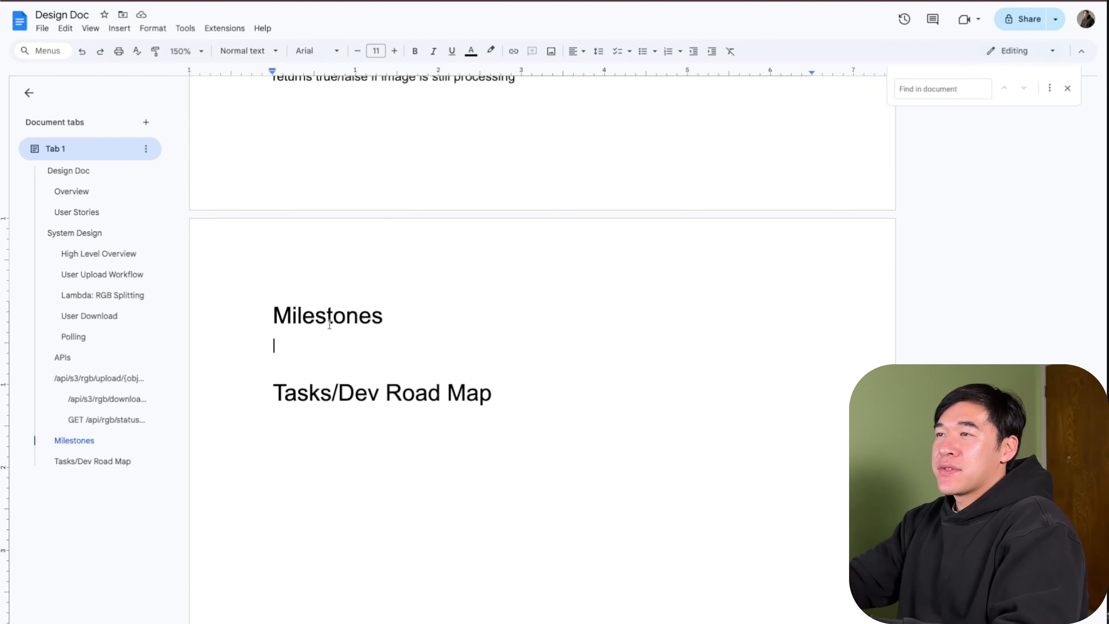
pyautogui.click(313, 316)
pyautogui.click(320, 392)
pyautogui.click(391, 368)
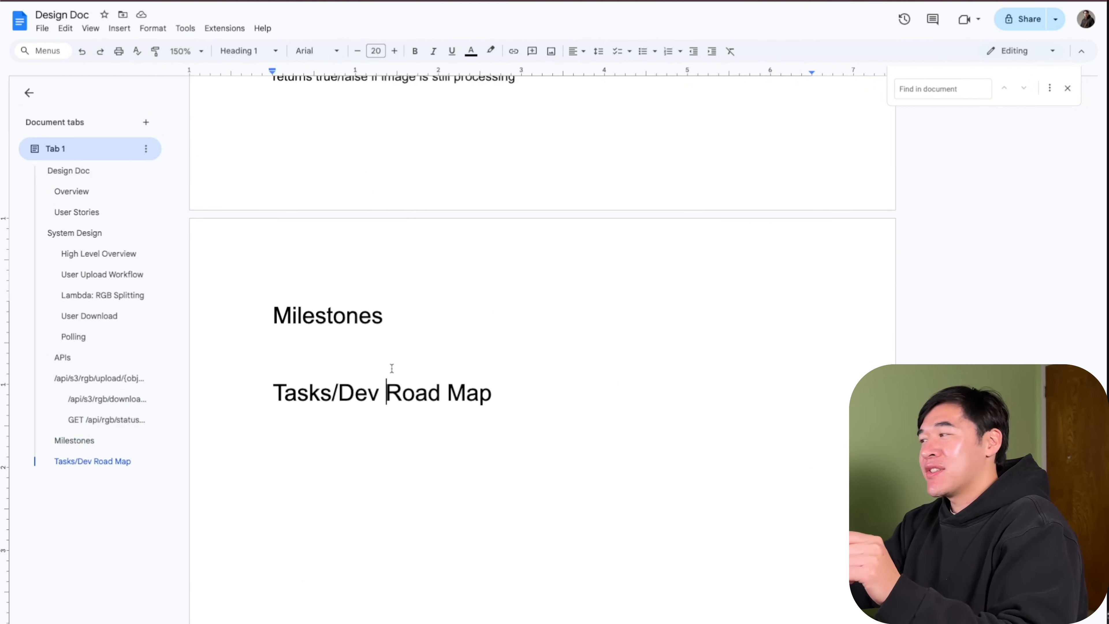
pyautogui.click(340, 343)
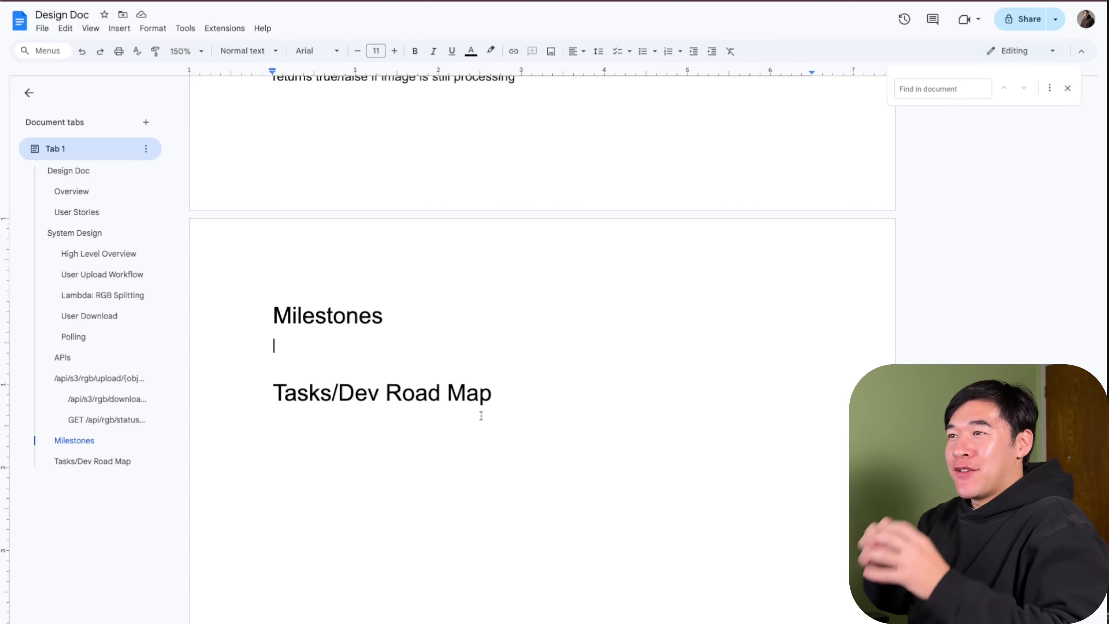
# Step: Review the document from its beginning through User Stories, Tech Stack and System Design, then return to the Milestones heading
pyautogui.hotkey('ctrl', 'Home')
pyautogui.scroll(-2, 443, 417)
pyautogui.scroll(-1, 444, 417)
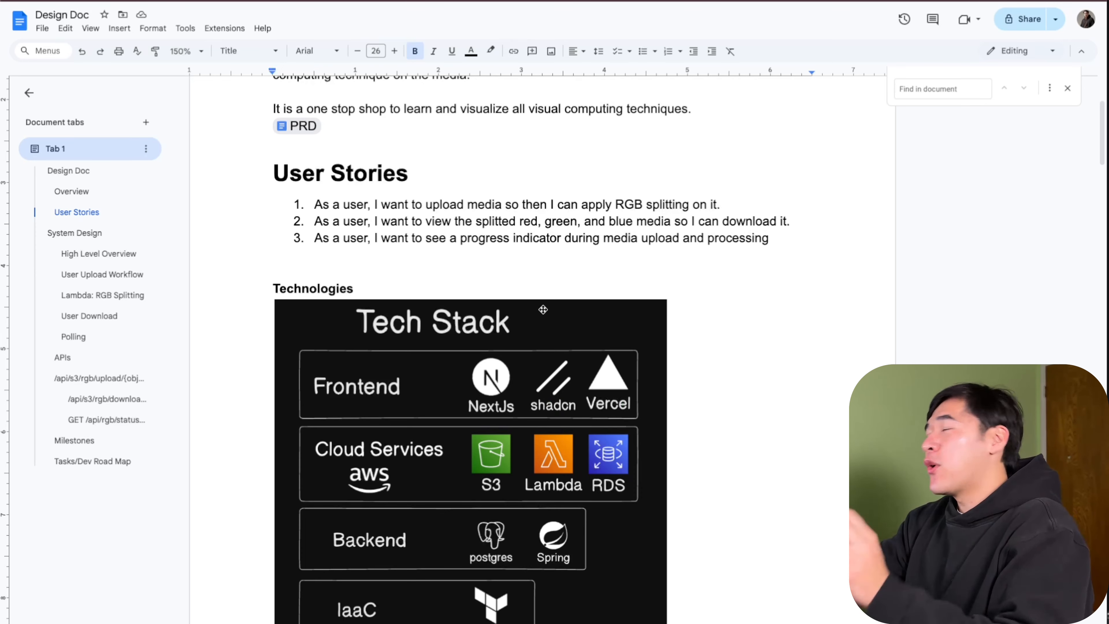
pyautogui.scroll(-1, 553, 297)
pyautogui.scroll(-5, 555, 300)
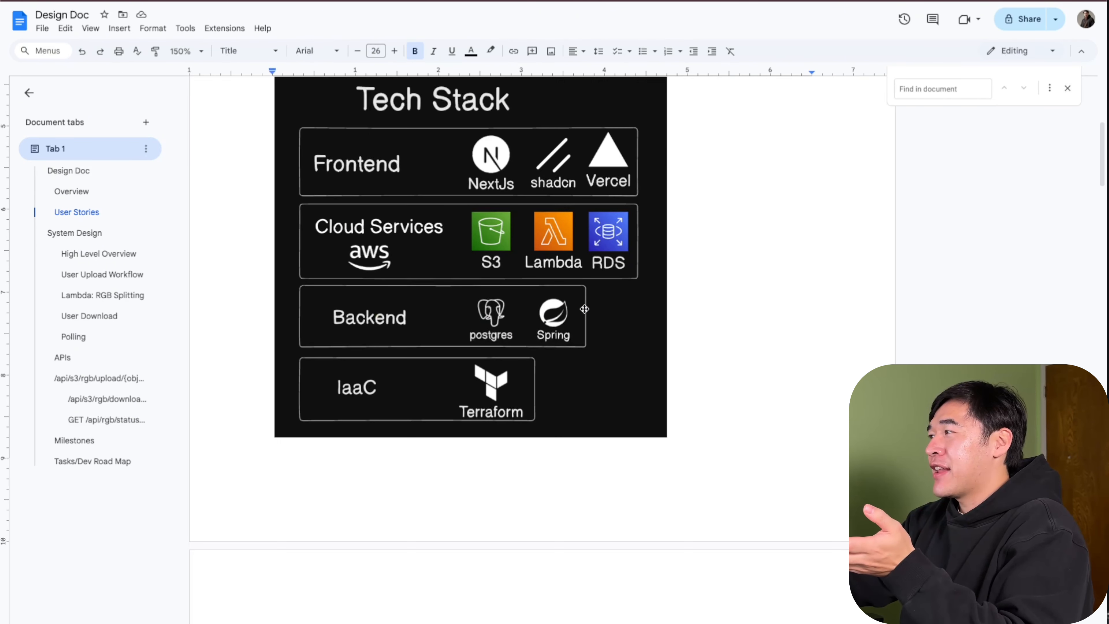
pyautogui.scroll(-5, 747, 434)
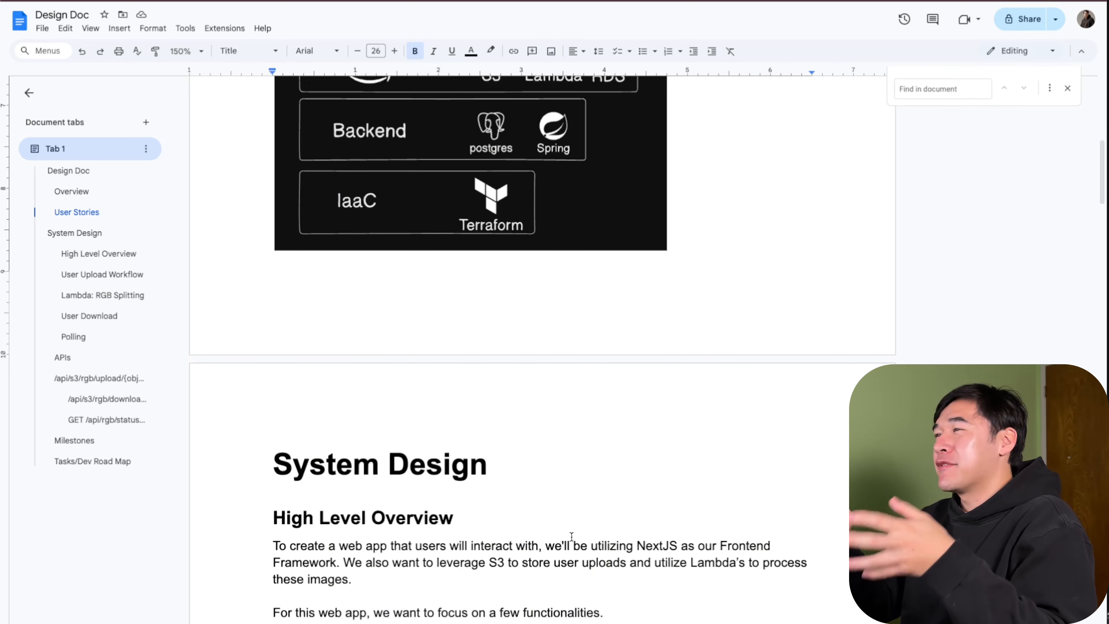
pyautogui.click(72, 442)
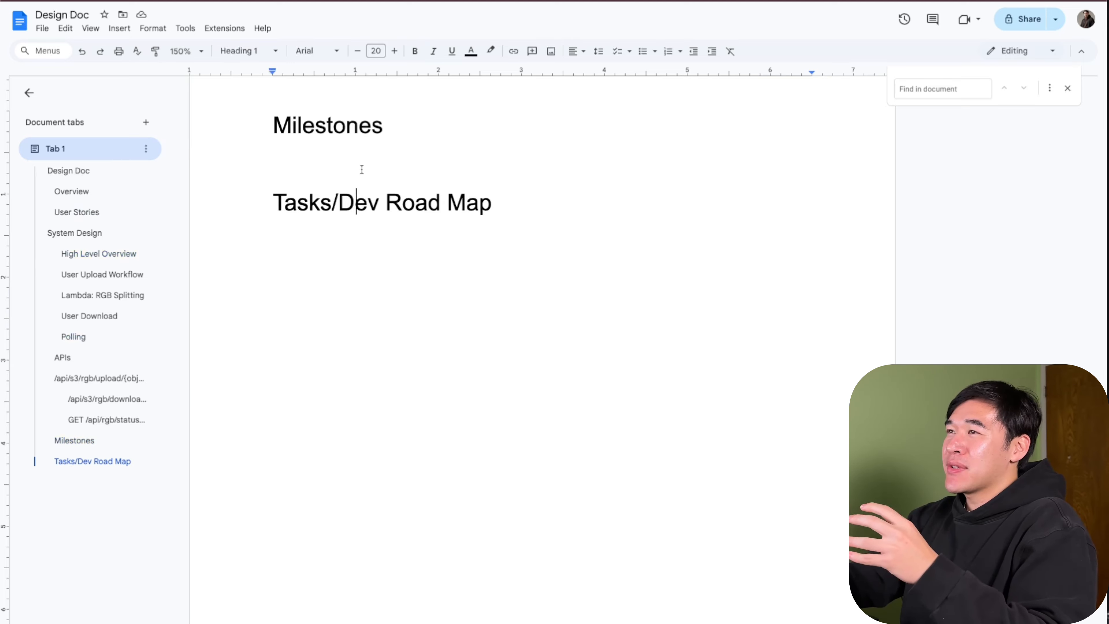
# Step: Add a numbered list under Milestones: Hello World Deployment Onto Internet, Upload An Image, RGB Splitting, Polling, Download Image
pyautogui.doubleClick(353, 154)
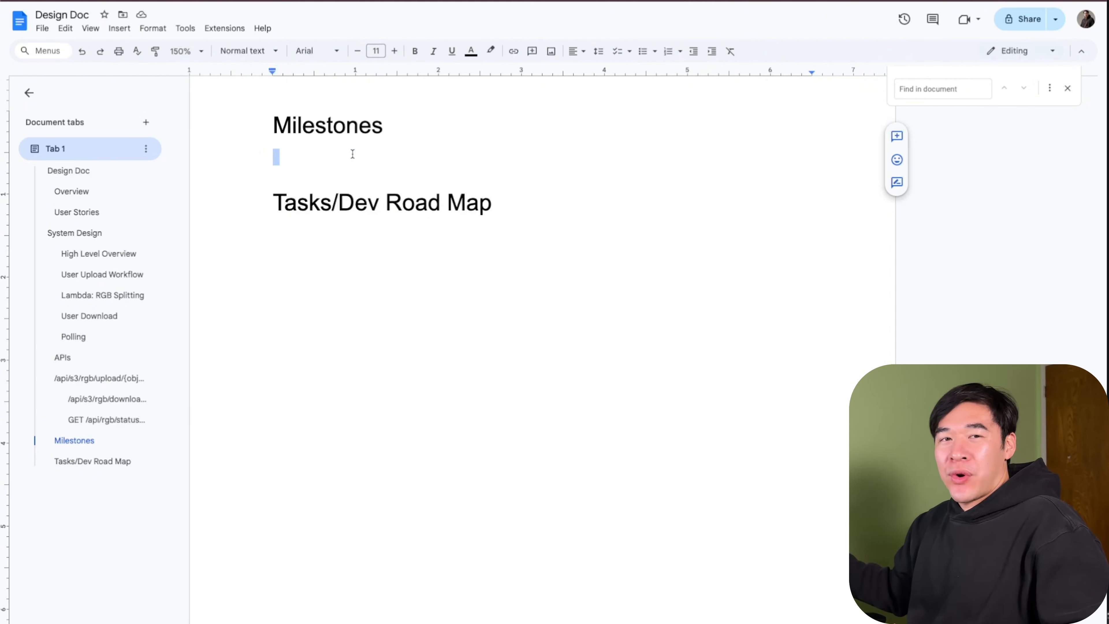
pyautogui.write('Hello World Deployment Onto Internet Upload An Image RGB Splitting Polling Download Image')
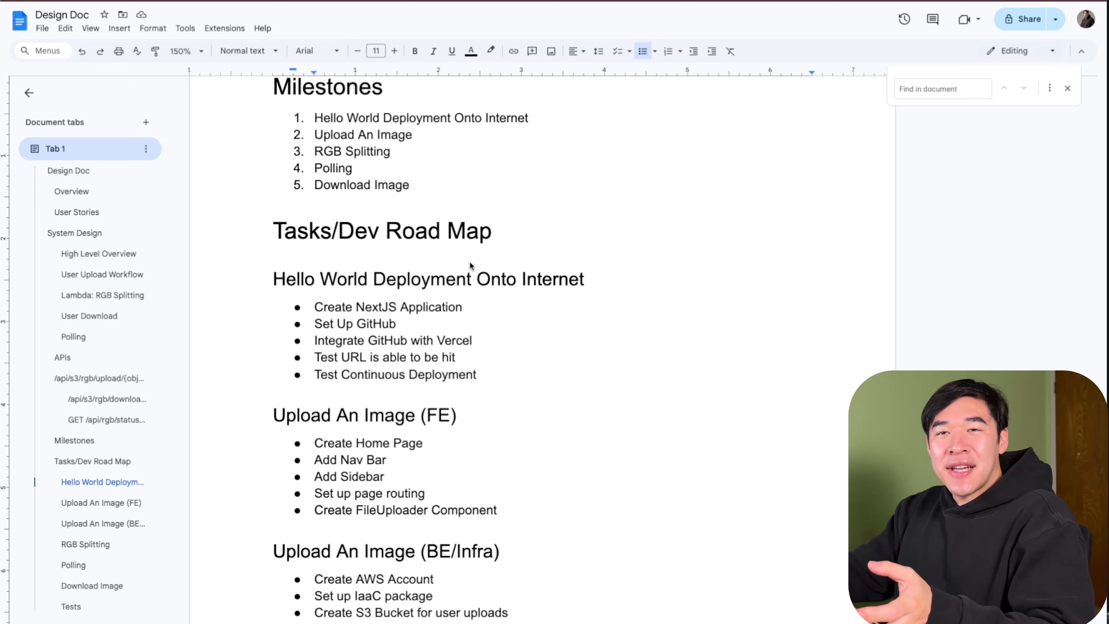
# Step: Review the road map tasks under Hello World Deployment Onto Internet and Upload An Image (FE)
pyautogui.click(350, 279)
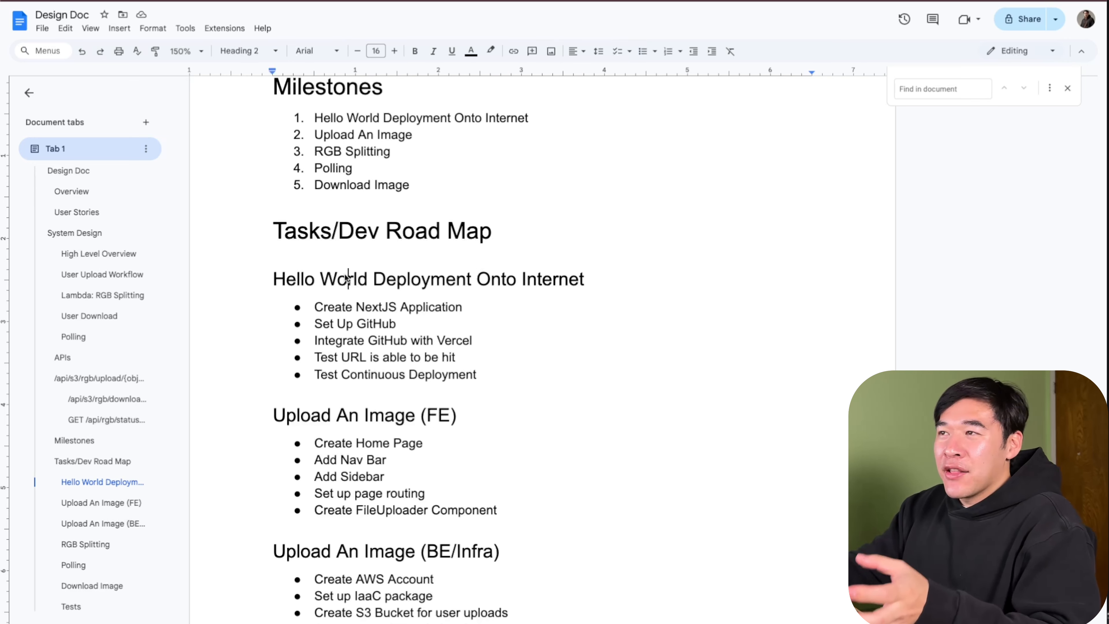
pyautogui.click(455, 309)
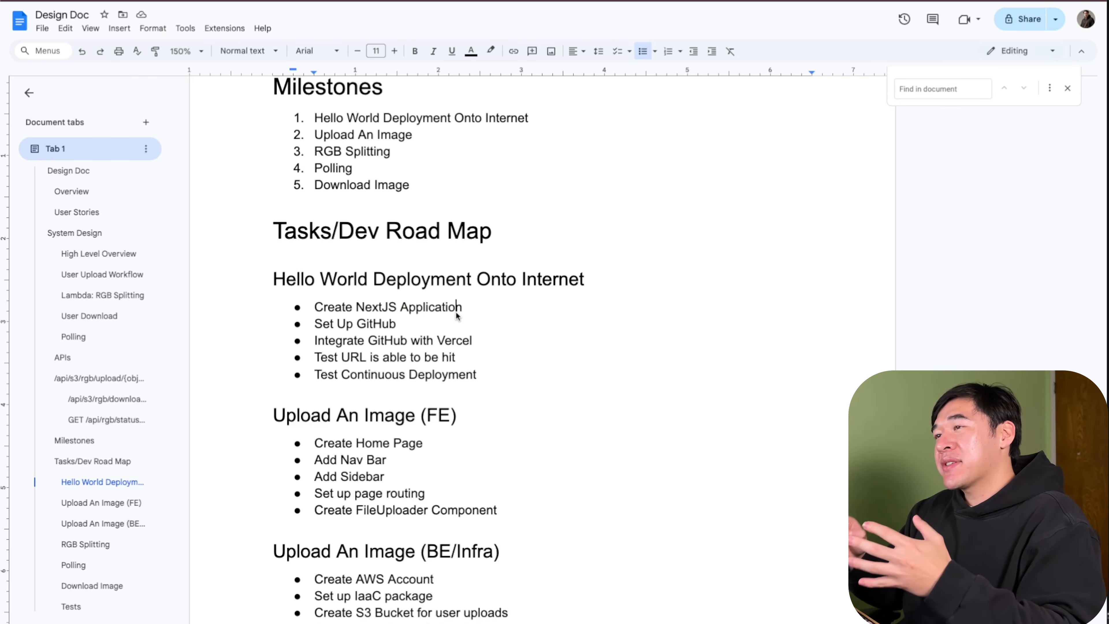
pyautogui.doubleClick(393, 375)
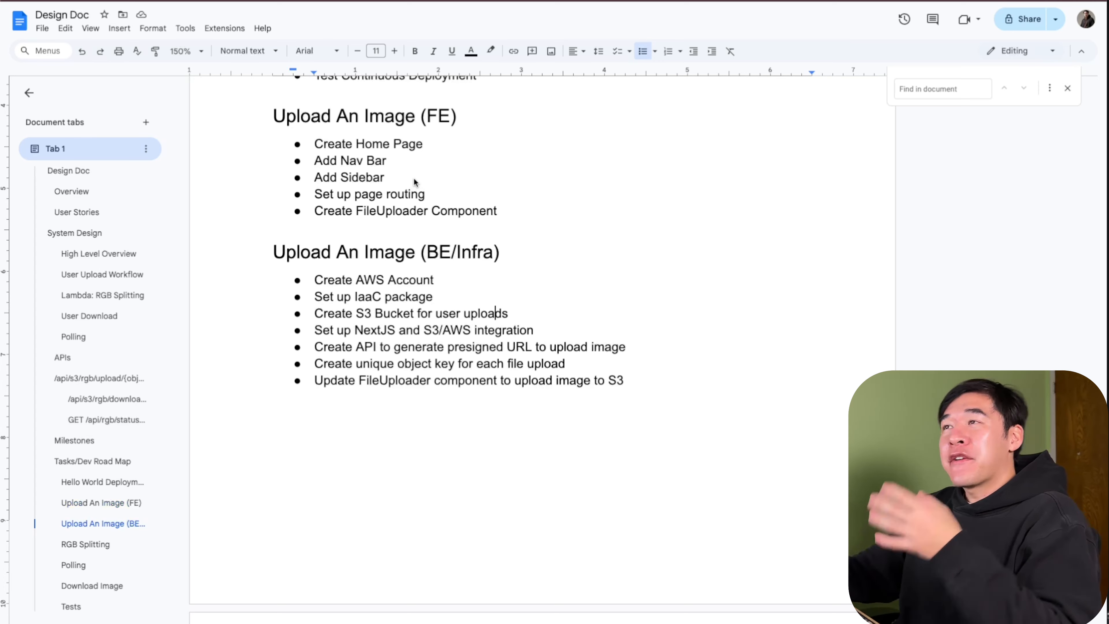
pyautogui.moveTo(424, 144); pyautogui.dragTo(280, 148)
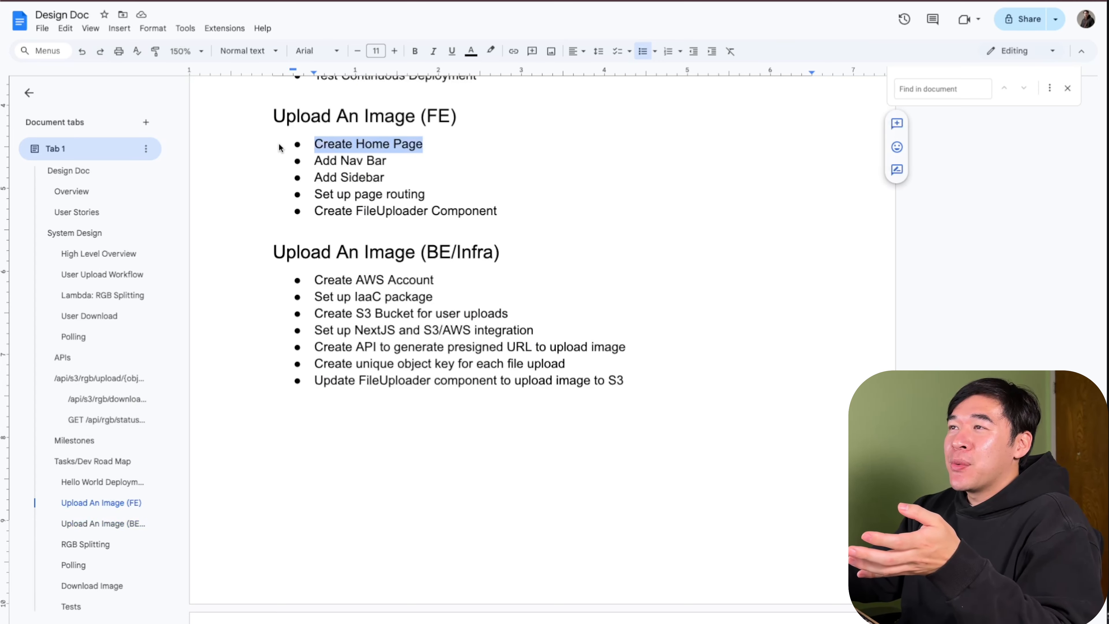
pyautogui.click(398, 195)
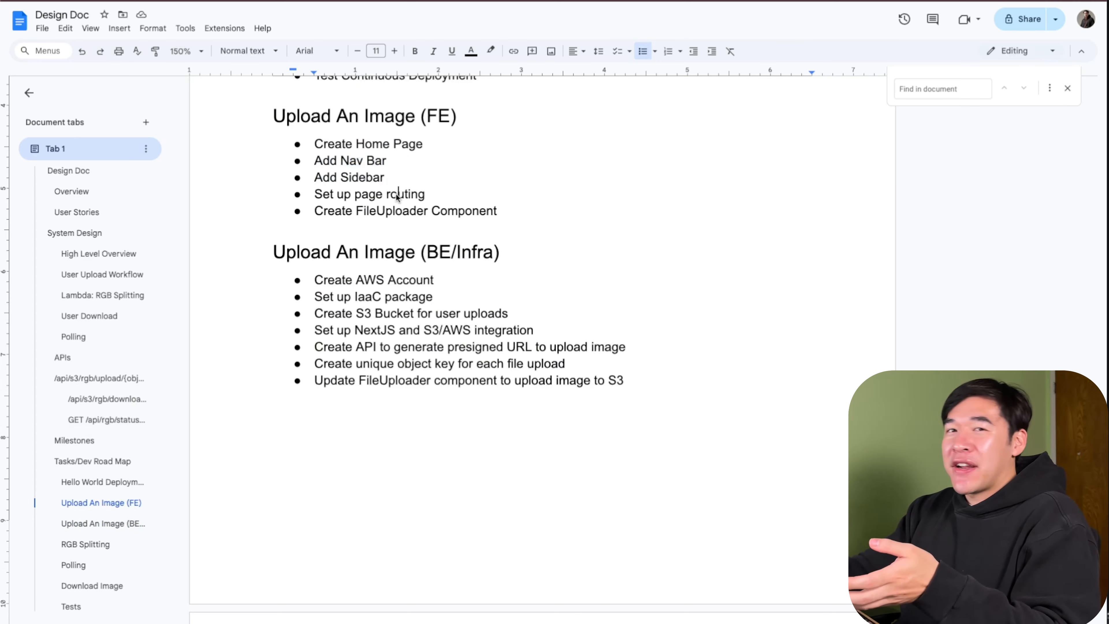
pyautogui.doubleClick(392, 211)
pyautogui.click(507, 212)
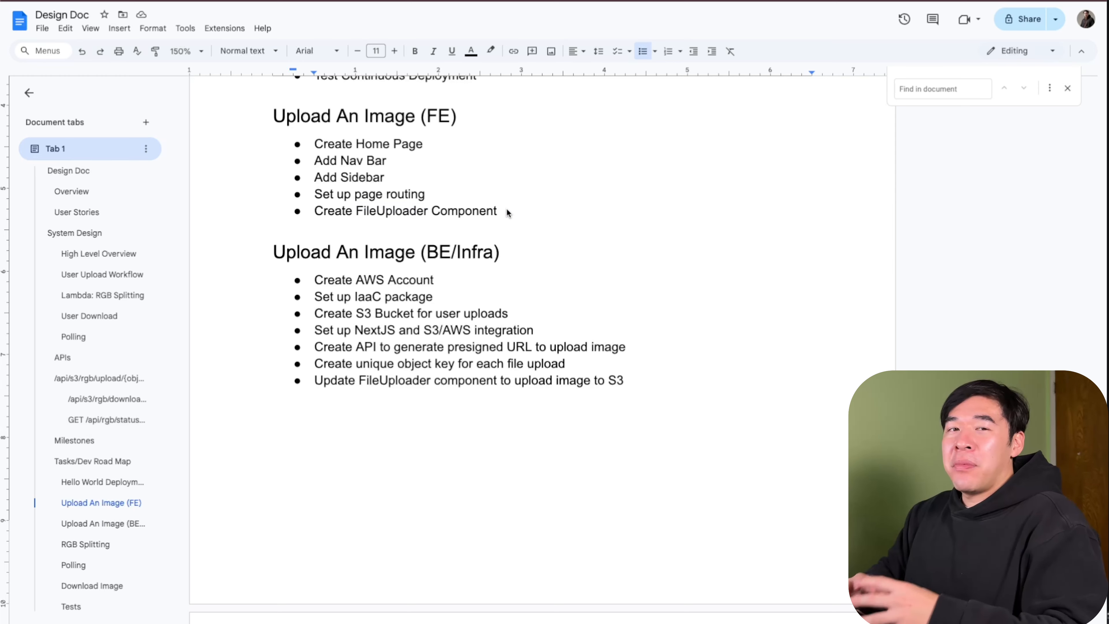
# Step: Review the Upload An Image (BE/Infra) tasks, including the FileUploader update and the presigned URL API
pyautogui.click(396, 252)
pyautogui.scroll(-1, 442, 252)
pyautogui.scroll(1, 442, 252)
pyautogui.click(452, 289)
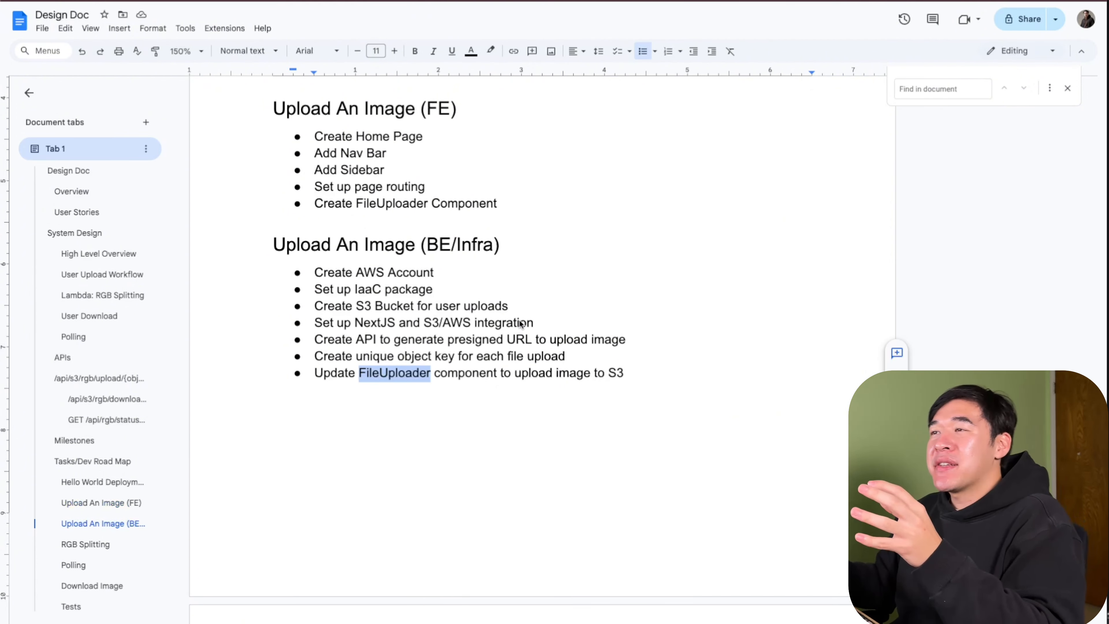
pyautogui.click(487, 384)
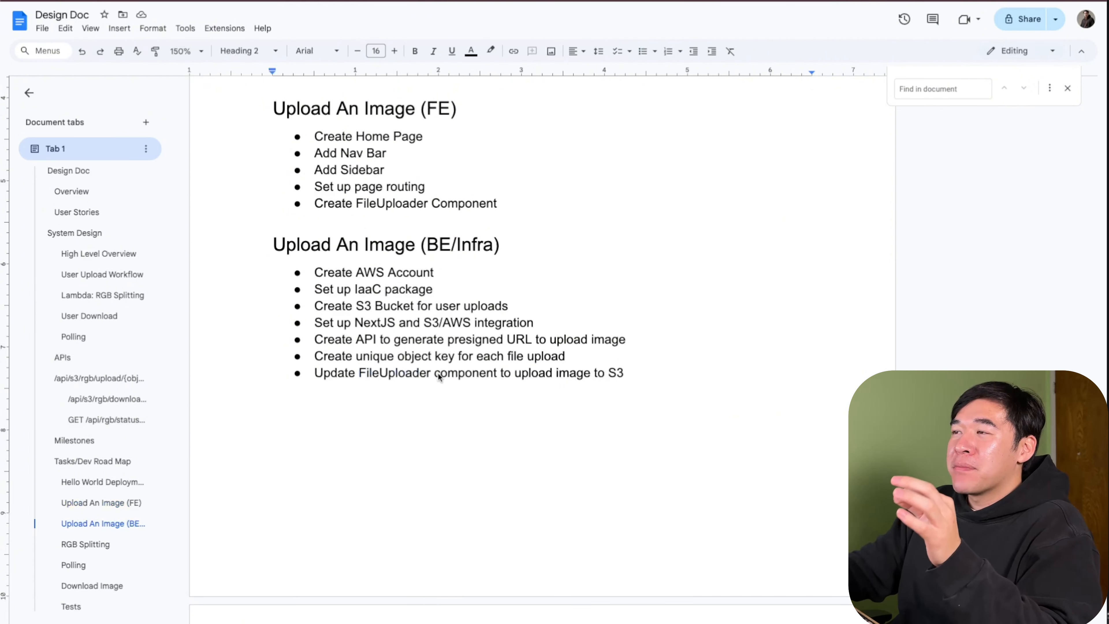
pyautogui.click(438, 372)
pyautogui.moveTo(354, 341); pyautogui.dragTo(485, 345)
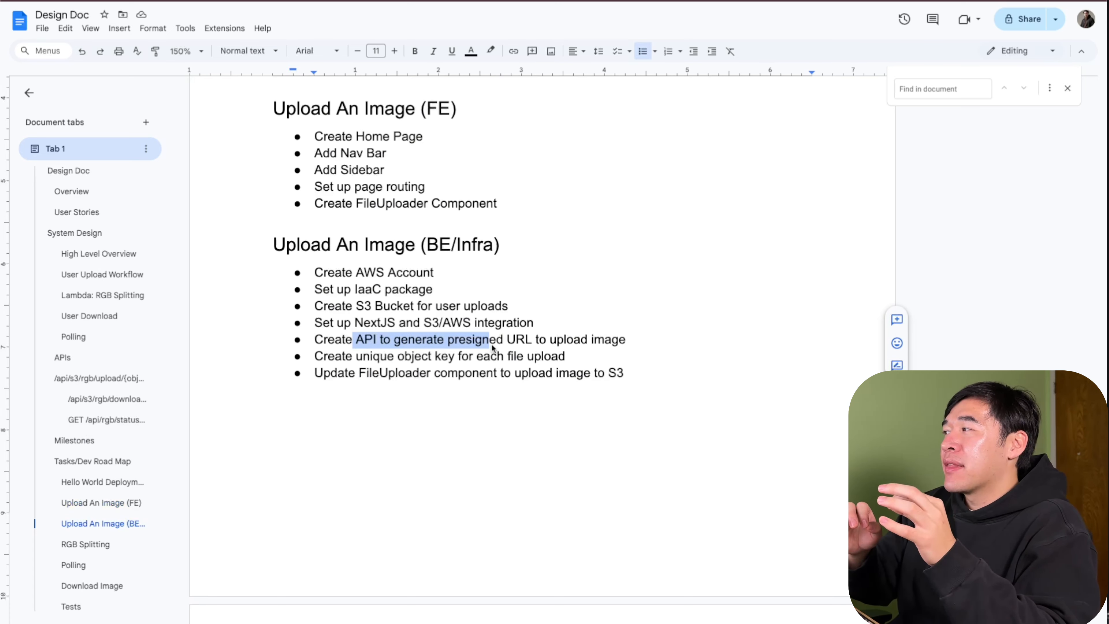
# Step: Examine the RGB Splitting tasks, from creating the Hello World Lambda through implementing the splitting
pyautogui.scroll(-10, 492, 348)
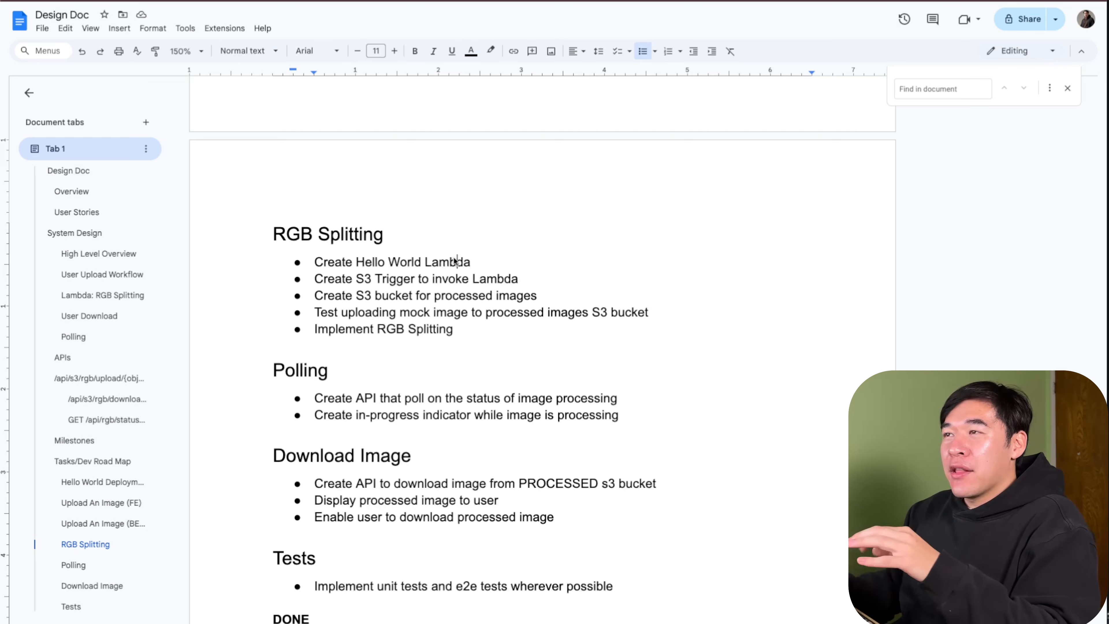
pyautogui.click(532, 282)
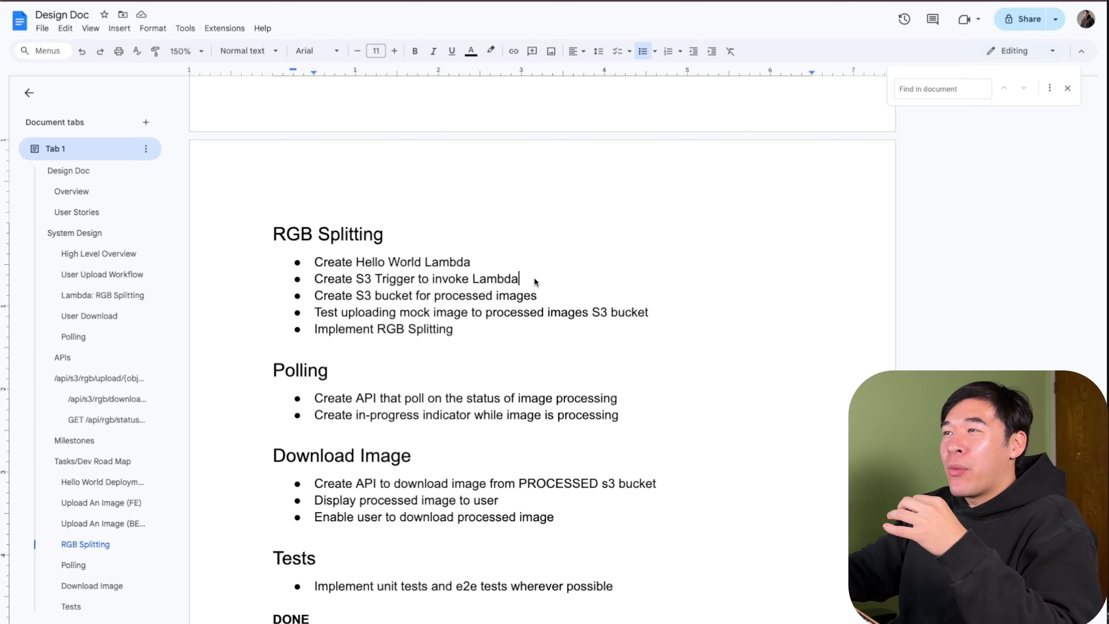
pyautogui.moveTo(533, 279); pyautogui.dragTo(324, 264)
pyautogui.click(455, 329)
pyautogui.moveTo(471, 262); pyautogui.dragTo(292, 255)
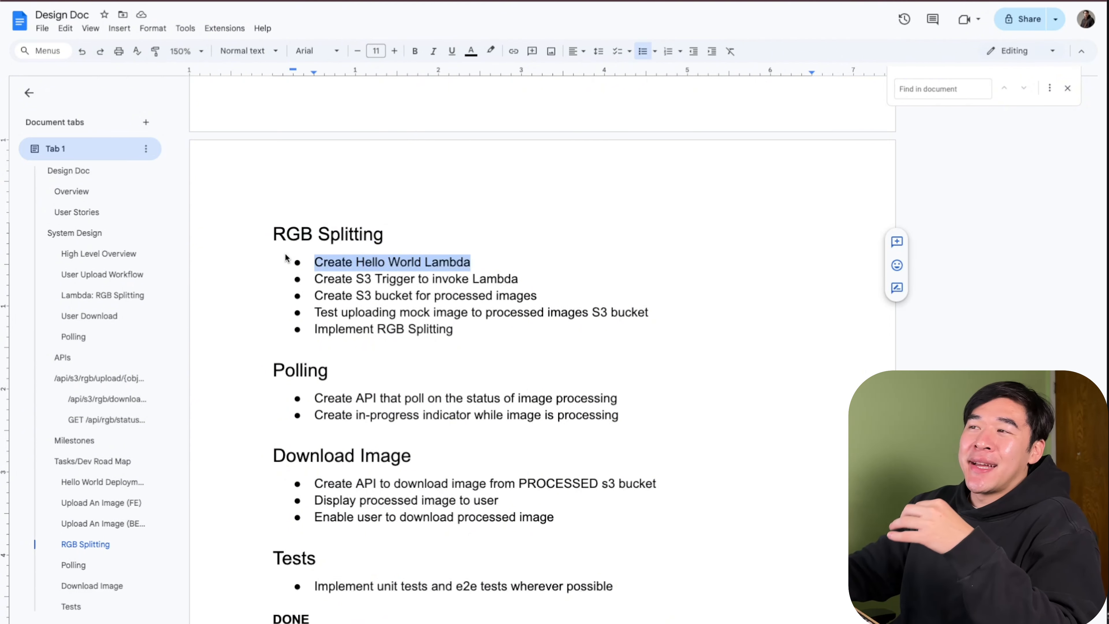
pyautogui.click(405, 293)
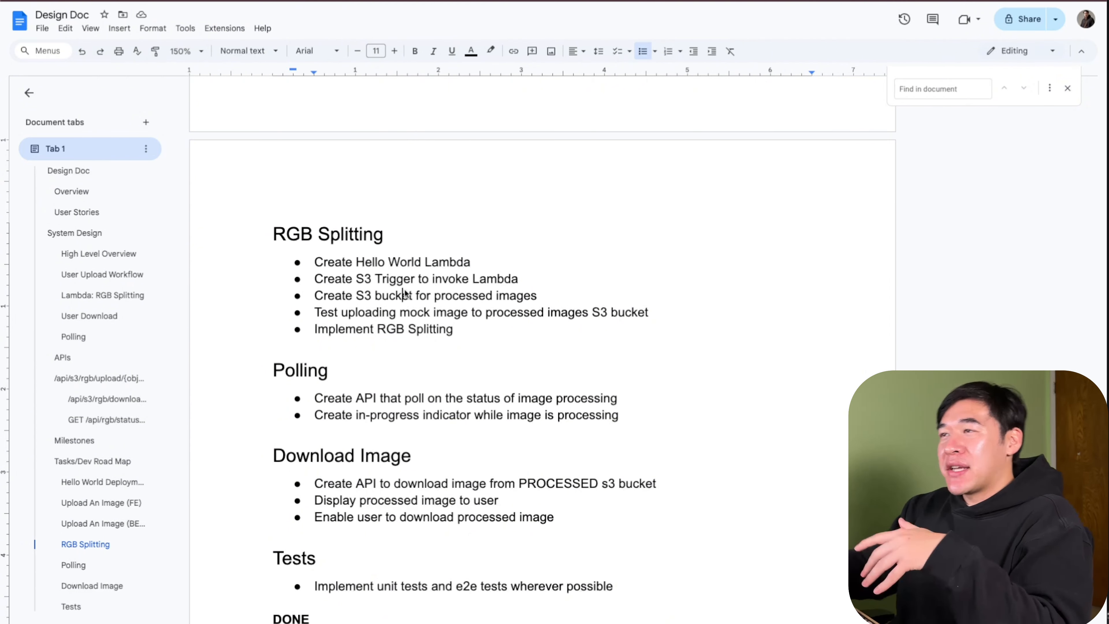
pyautogui.click(467, 298)
pyautogui.click(525, 295)
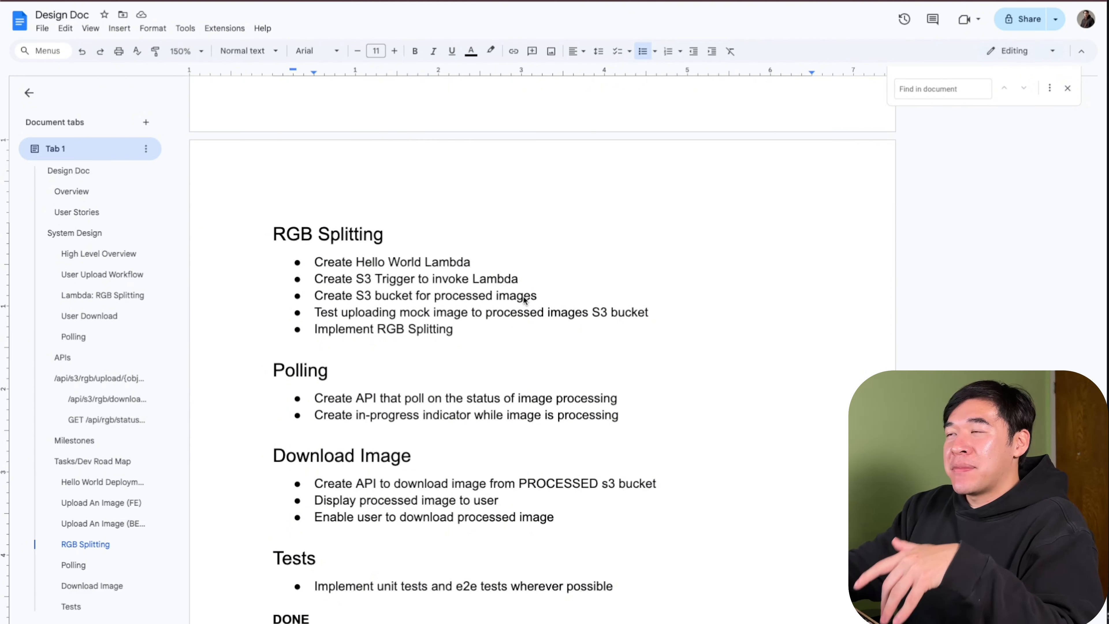
pyautogui.tripleClick(632, 312)
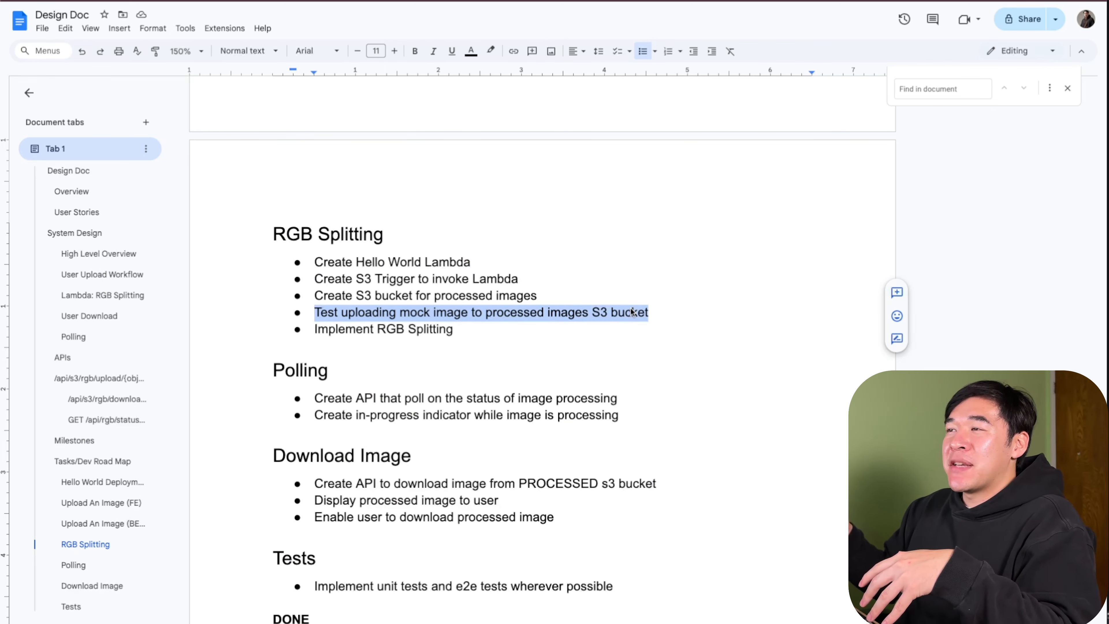
pyautogui.moveTo(454, 329); pyautogui.dragTo(227, 331)
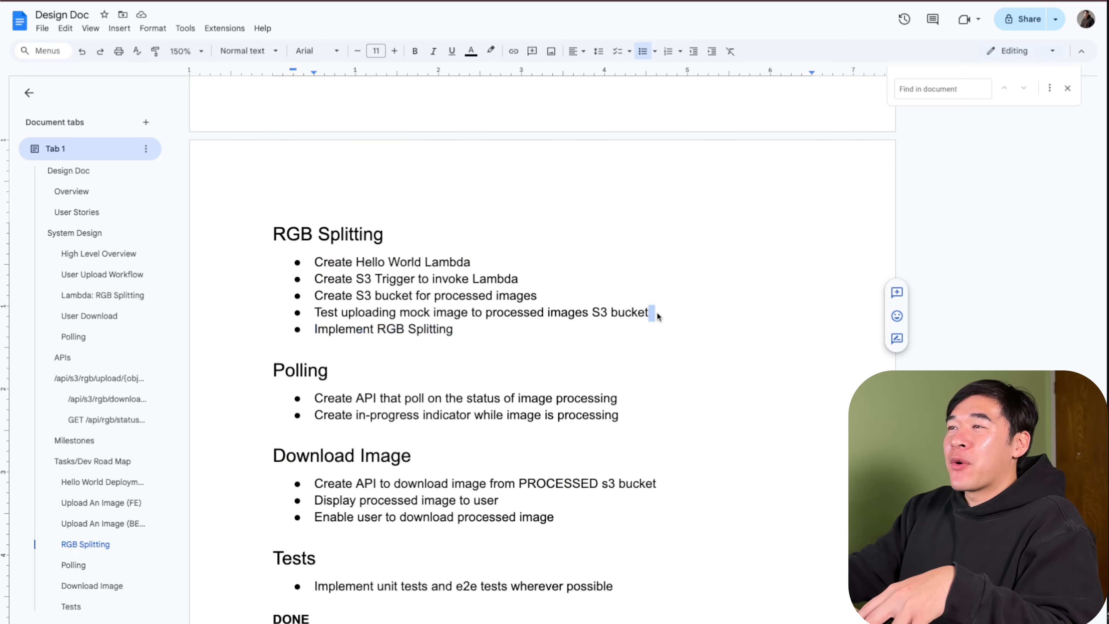
pyautogui.moveTo(657, 312); pyautogui.dragTo(178, 269)
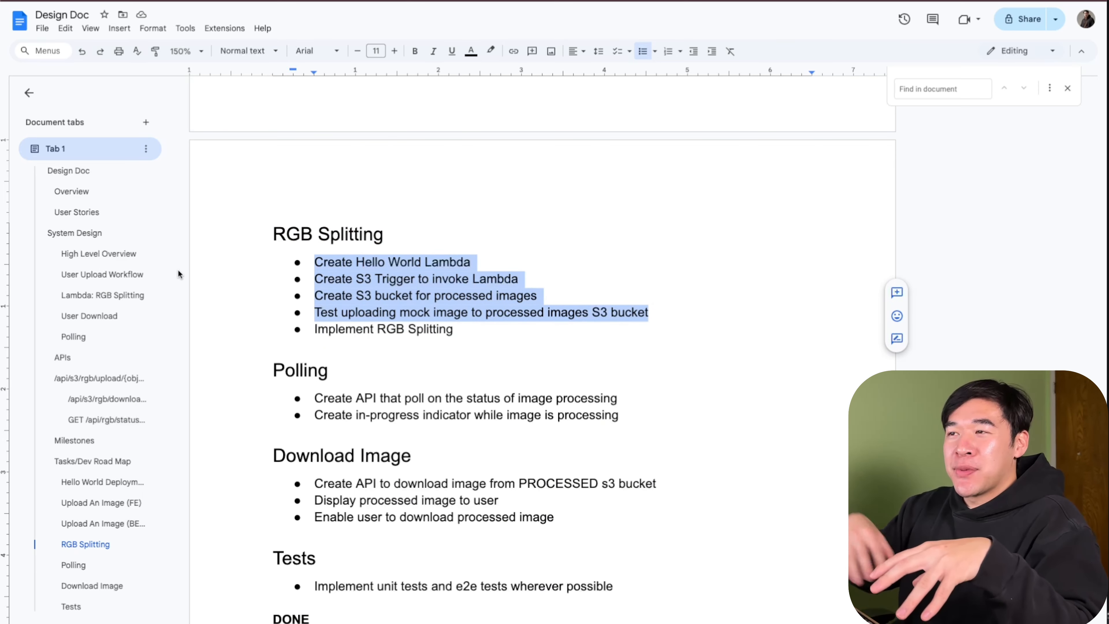
# Step: Review the Polling, Download Image and Tests tasks through the end of the road map
pyautogui.scroll(-2, 437, 290)
pyautogui.click(437, 290)
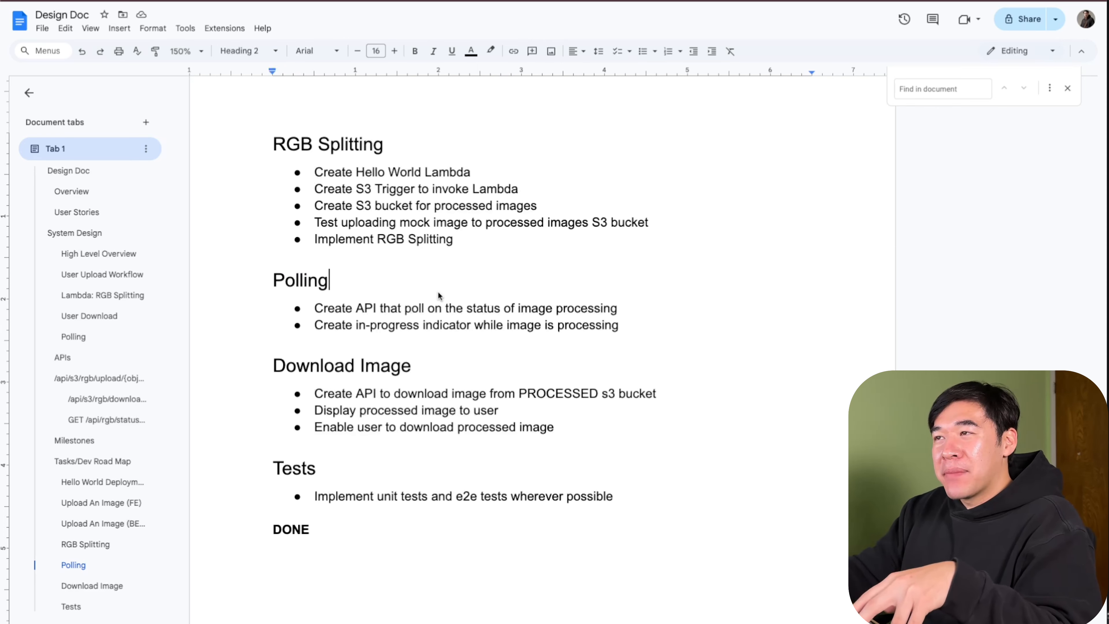
pyautogui.click(367, 308)
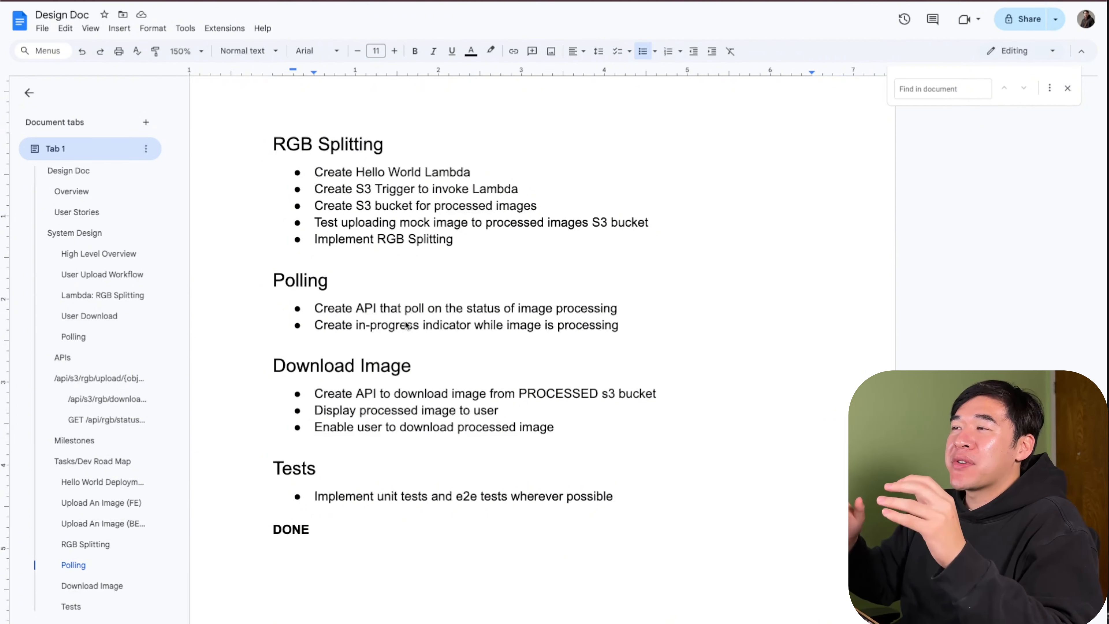
pyautogui.scroll(-3, 436, 284)
pyautogui.click(454, 254)
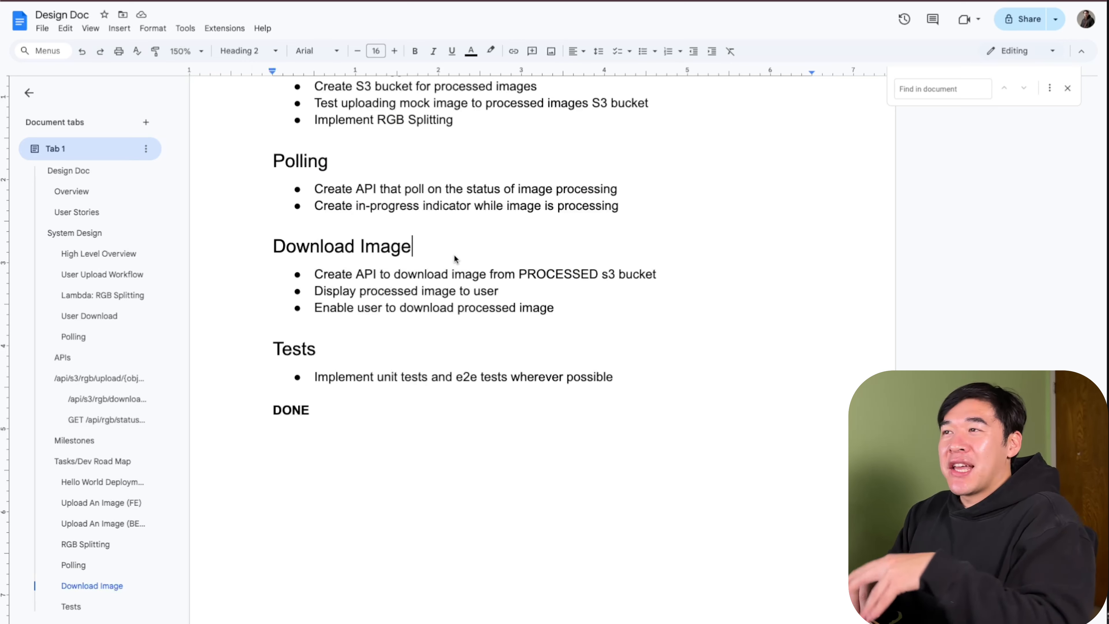
pyautogui.click(357, 274)
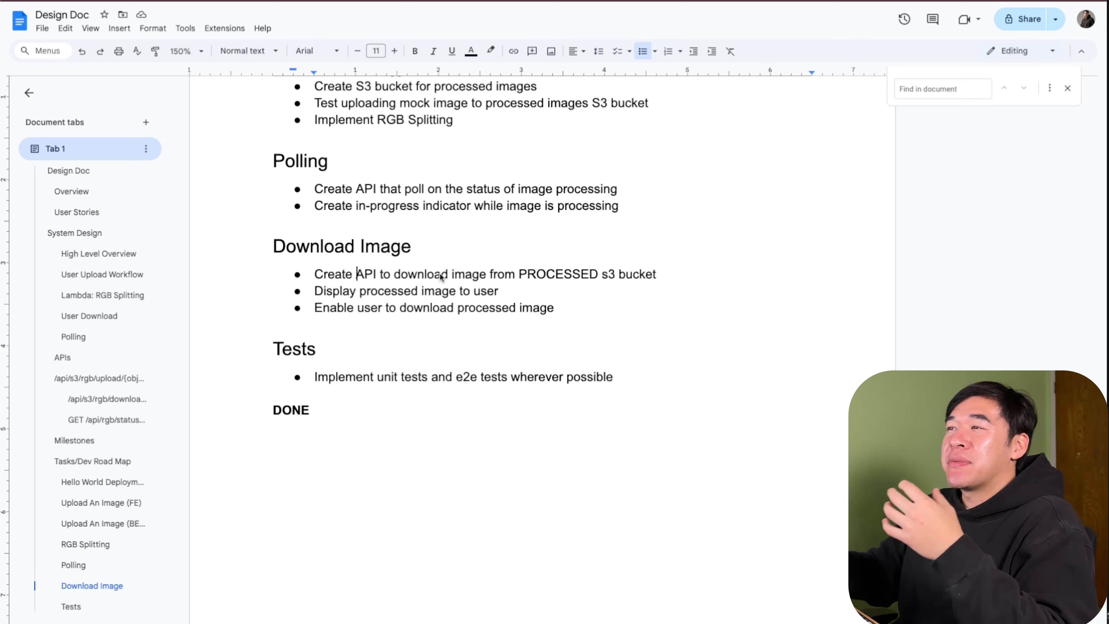
pyautogui.click(585, 275)
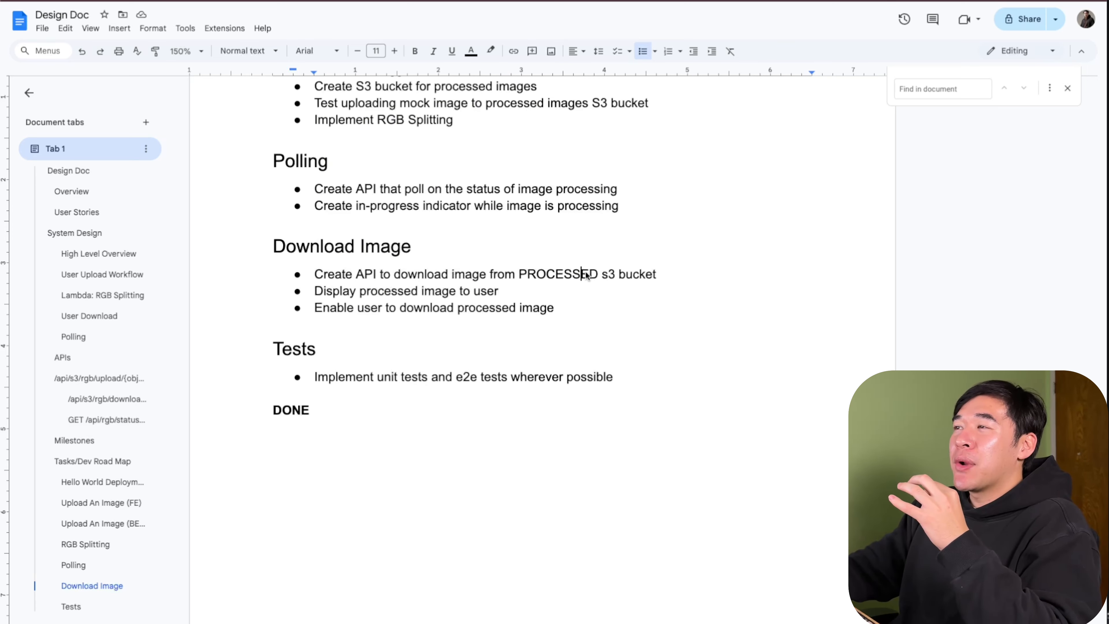
pyautogui.click(377, 360)
pyautogui.scroll(-1, 379, 371)
pyautogui.click(384, 372)
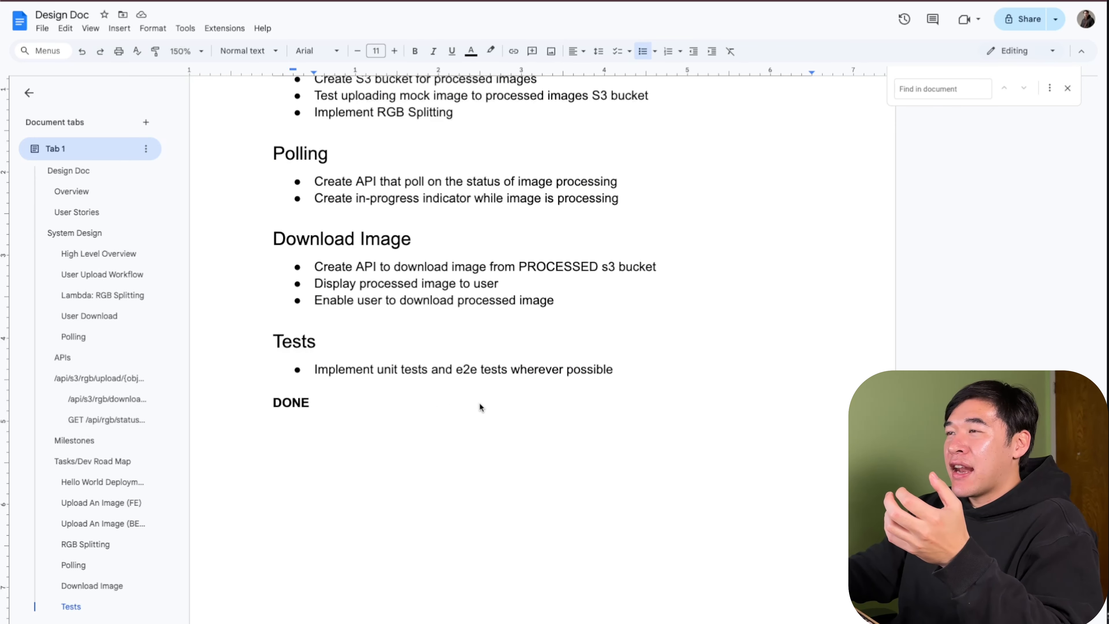
pyautogui.moveTo(615, 375); pyautogui.dragTo(230, 258)
pyautogui.doubleClick(264, 387)
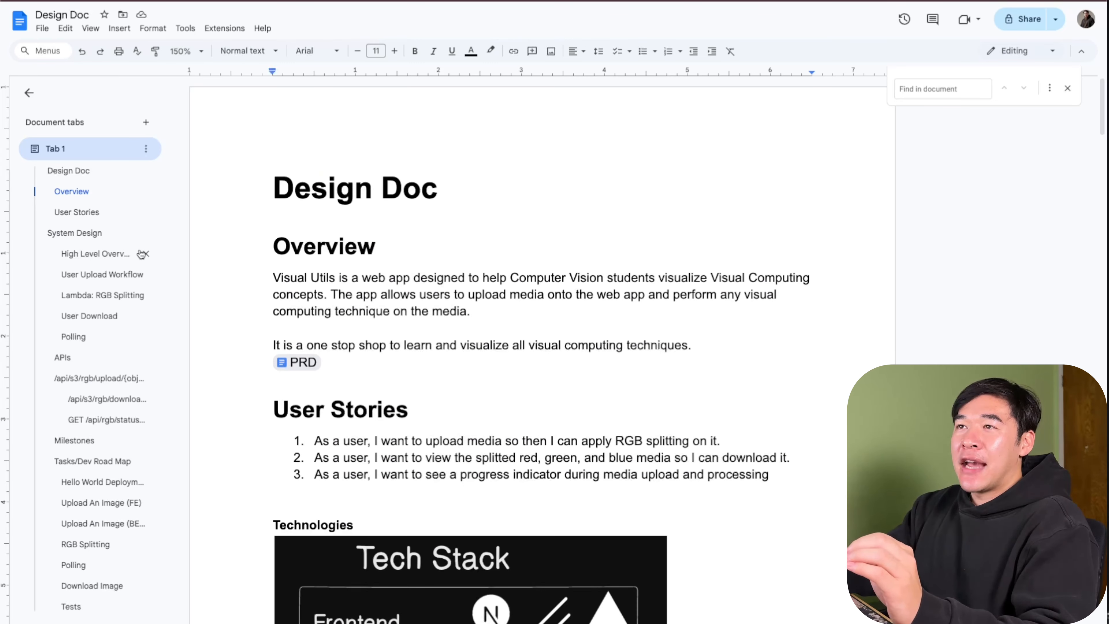
# Step: Revisit the System Design subsections and the upload, download and status API sections, ending at User Download
pyautogui.click(87, 232)
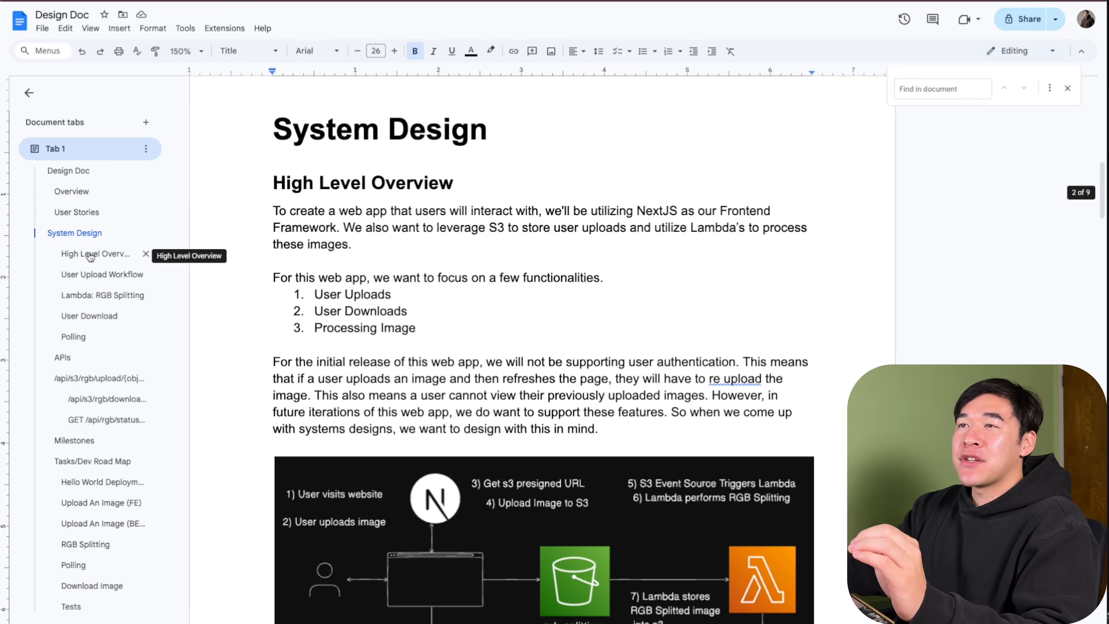
pyautogui.click(91, 253)
pyautogui.click(99, 279)
pyautogui.click(101, 299)
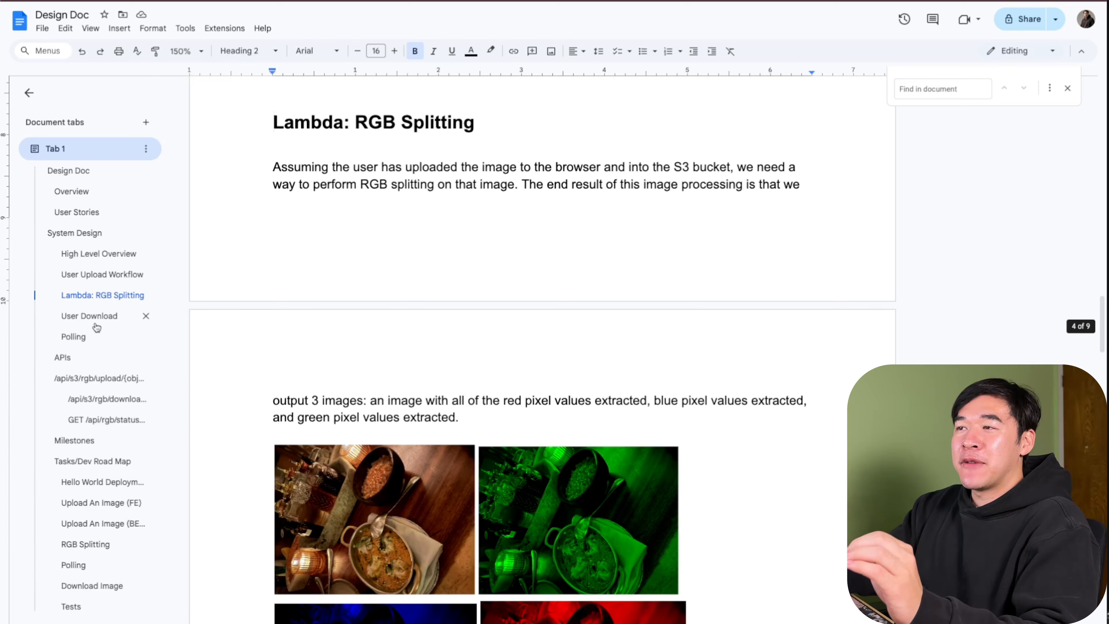
pyautogui.click(94, 323)
pyautogui.click(83, 380)
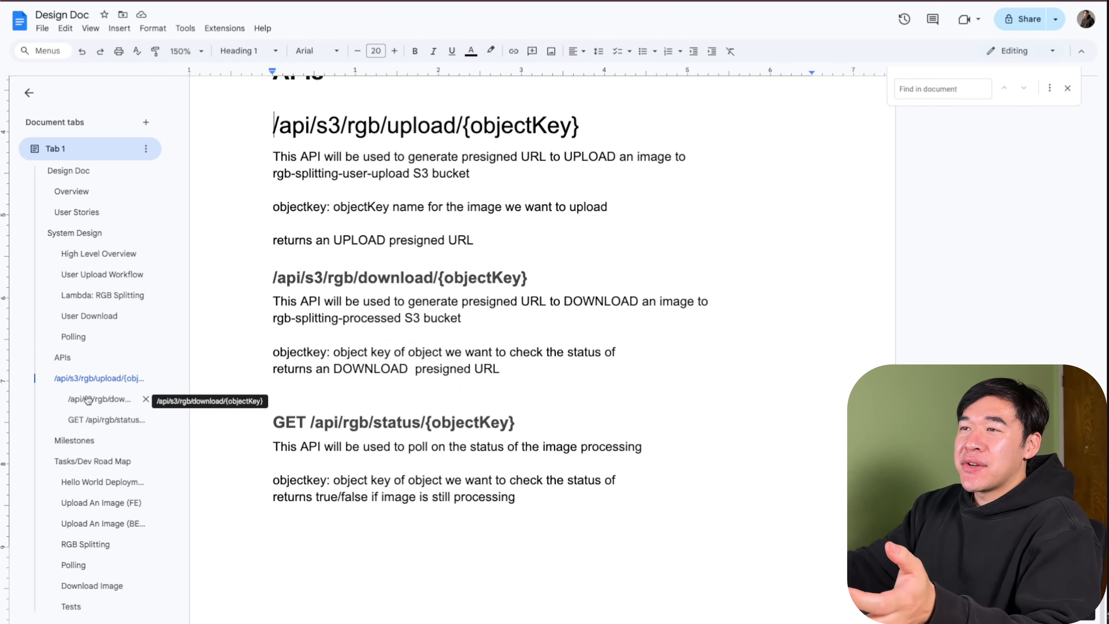
pyautogui.click(88, 399)
pyautogui.click(98, 420)
pyautogui.click(89, 316)
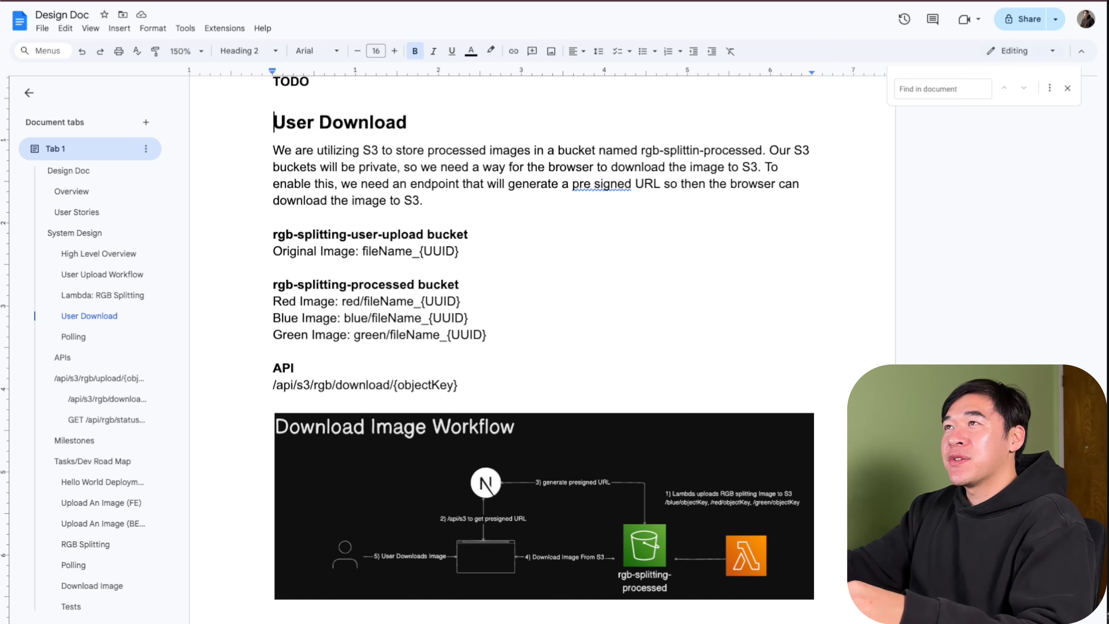
# Step: Compare the Milestones list with the Hello World and Upload An Image tasks in Tasks/Dev Road Map
pyautogui.click(90, 462)
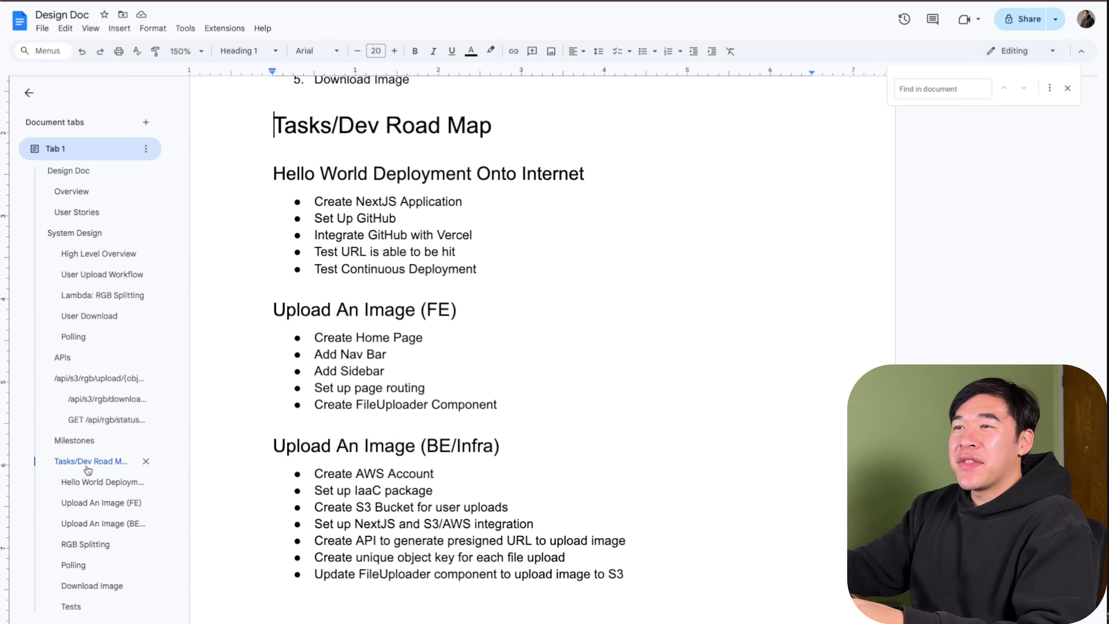
pyautogui.click(104, 490)
pyautogui.scroll(5, 383, 433)
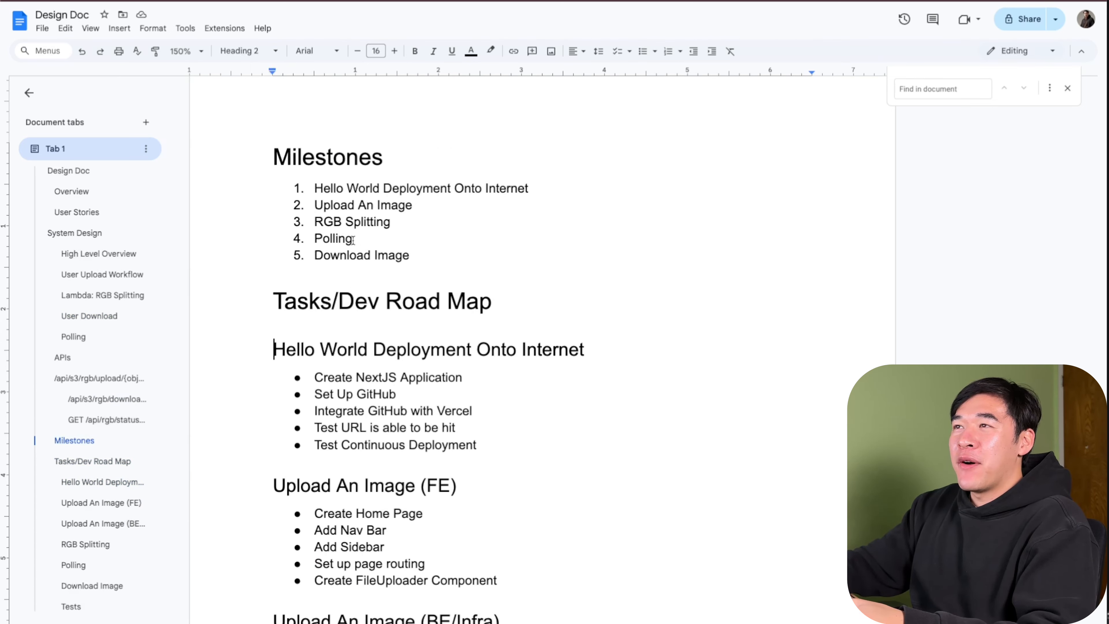
pyautogui.scroll(-1, 371, 434)
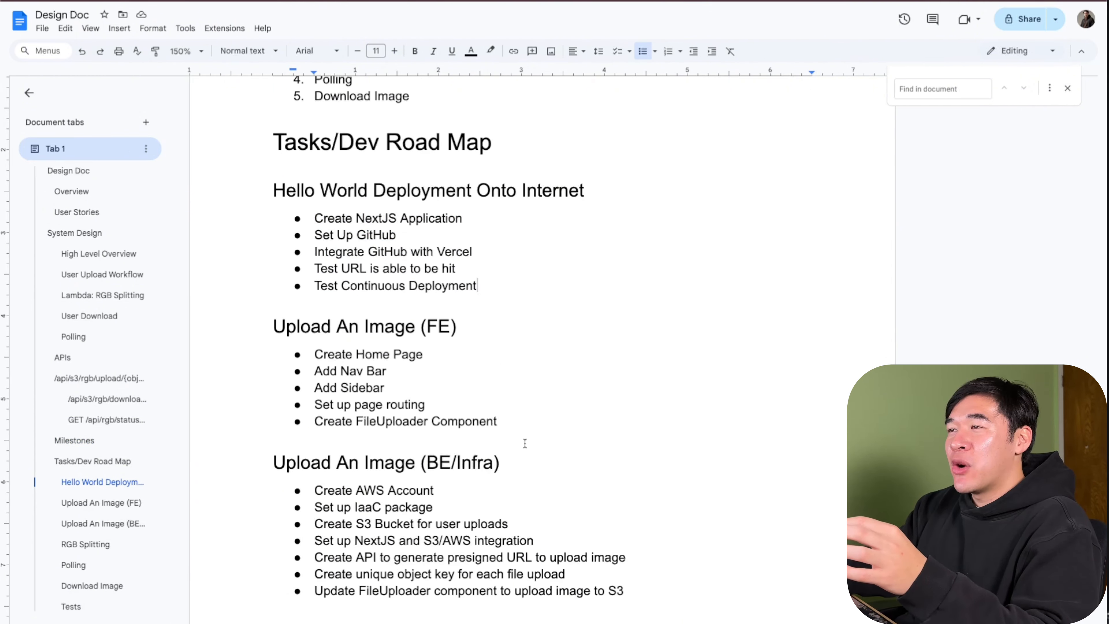
pyautogui.moveTo(533, 434); pyautogui.dragTo(312, 376)
# Step: Revisit the High Level Overview and User Upload Workflow sections of System Design
pyautogui.click(93, 257)
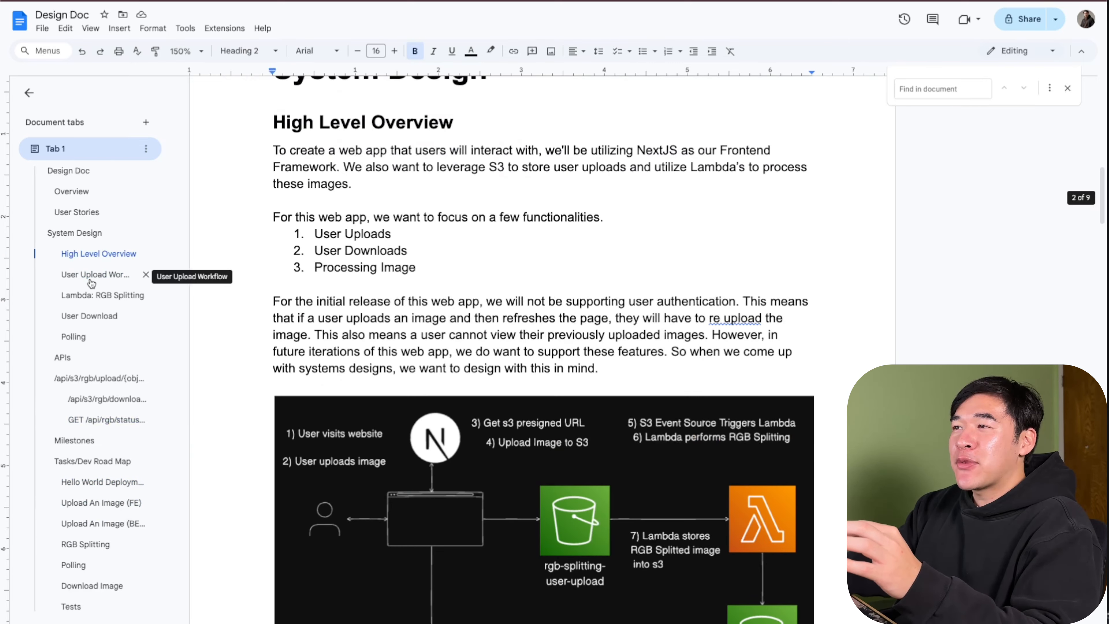
pyautogui.click(91, 283)
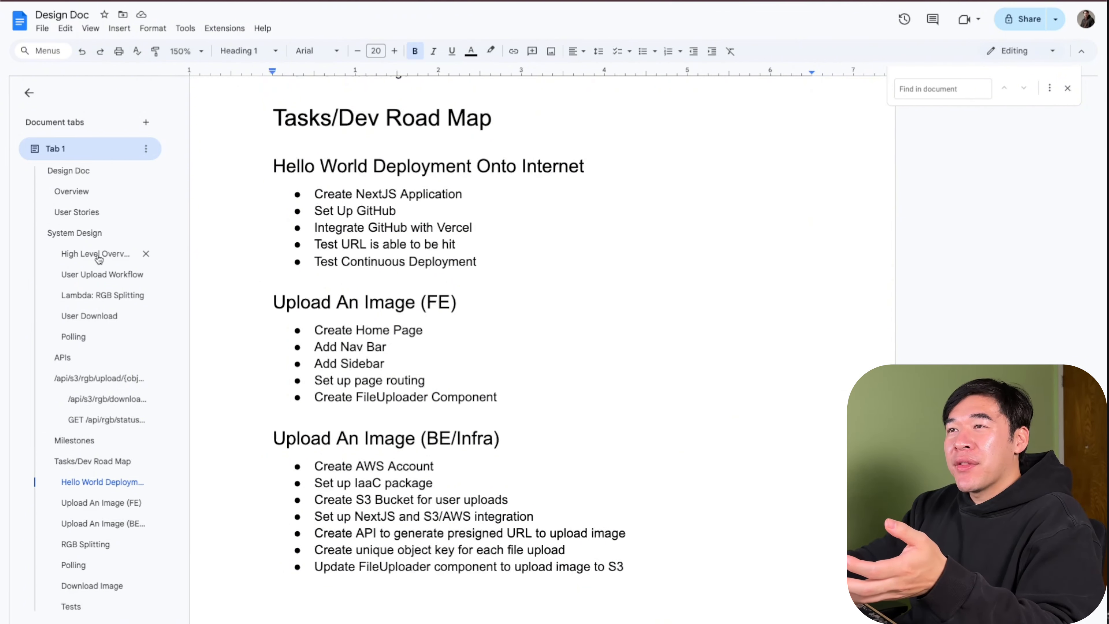
pyautogui.click(97, 258)
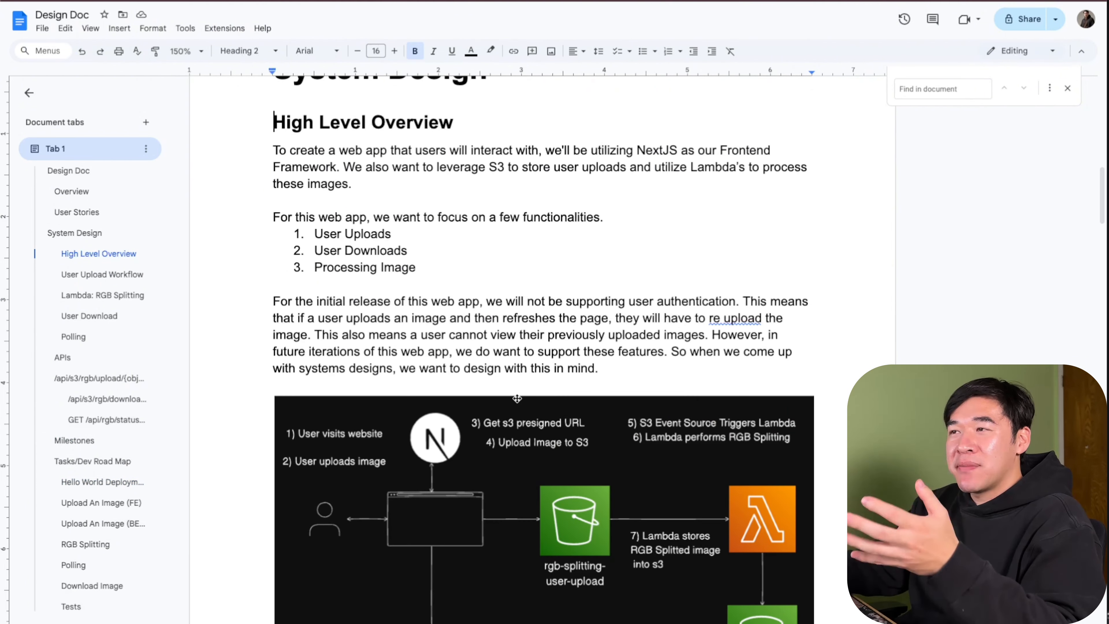